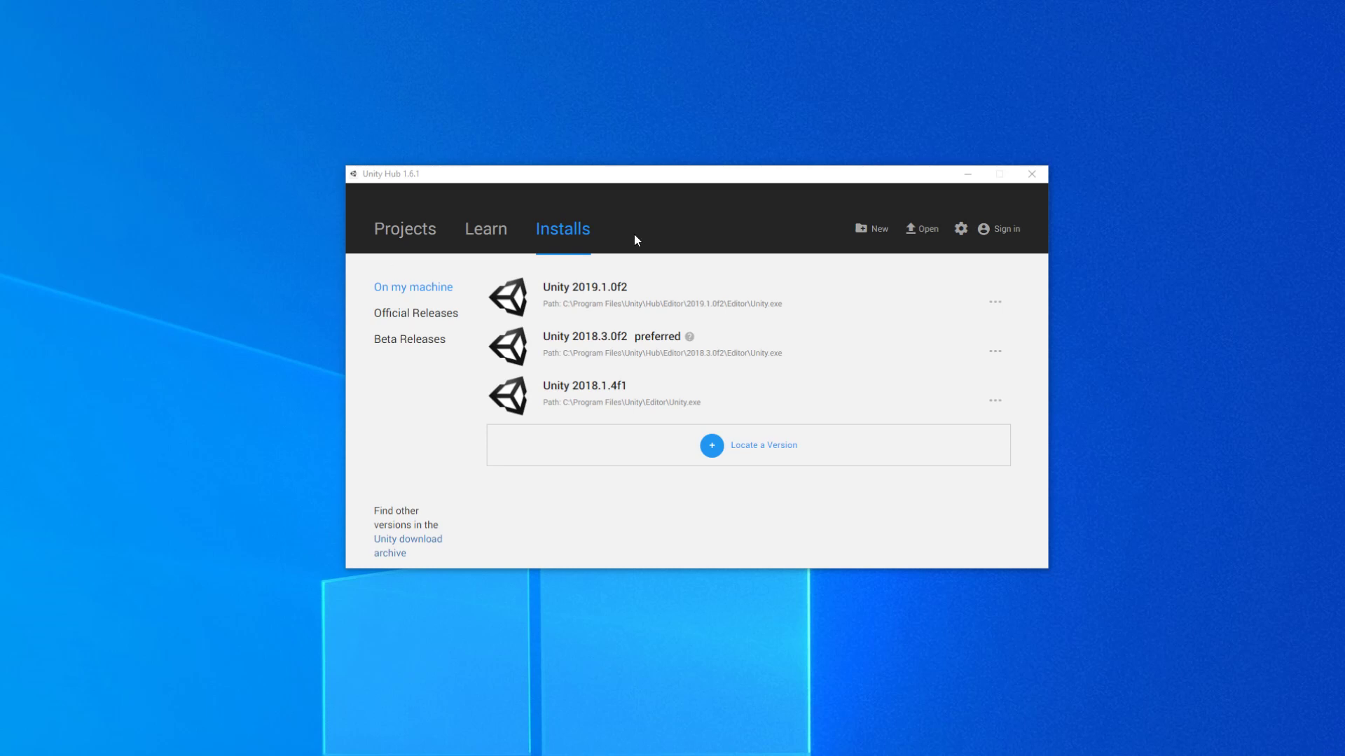
Review the template options offered for a new 3D project in Unity Hub, and minimize the Hub
{"action": "left_click", "coordinate": [676, 295]}
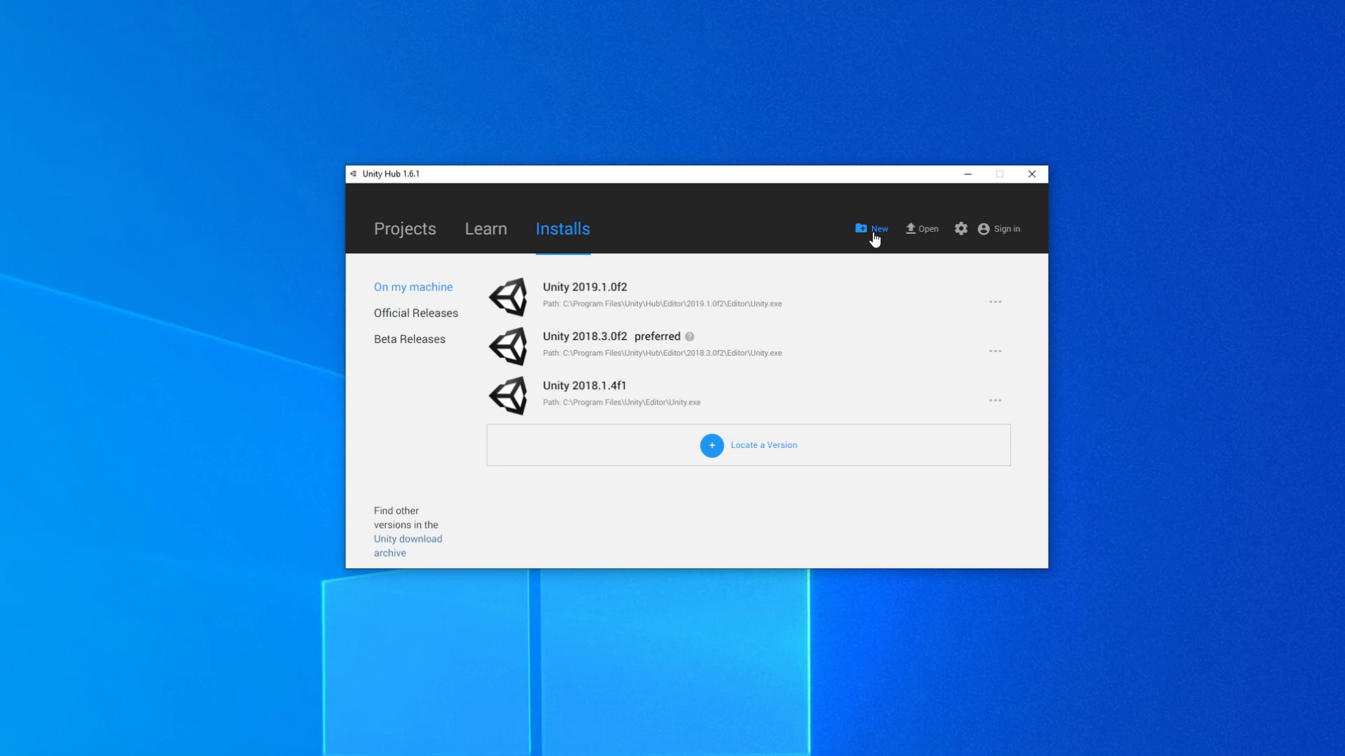
{"action": "left_click", "coordinate": [873, 235]}
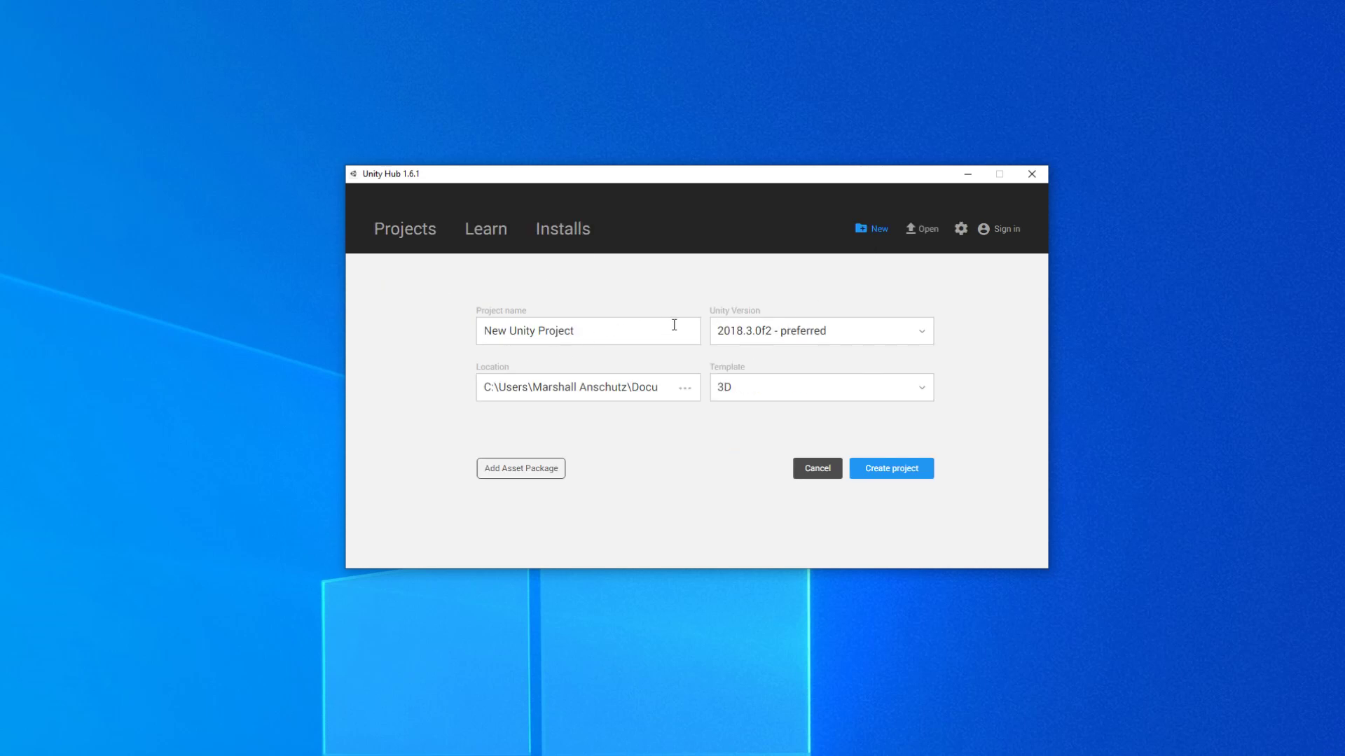
{"action": "left_click", "coordinate": [773, 397]}
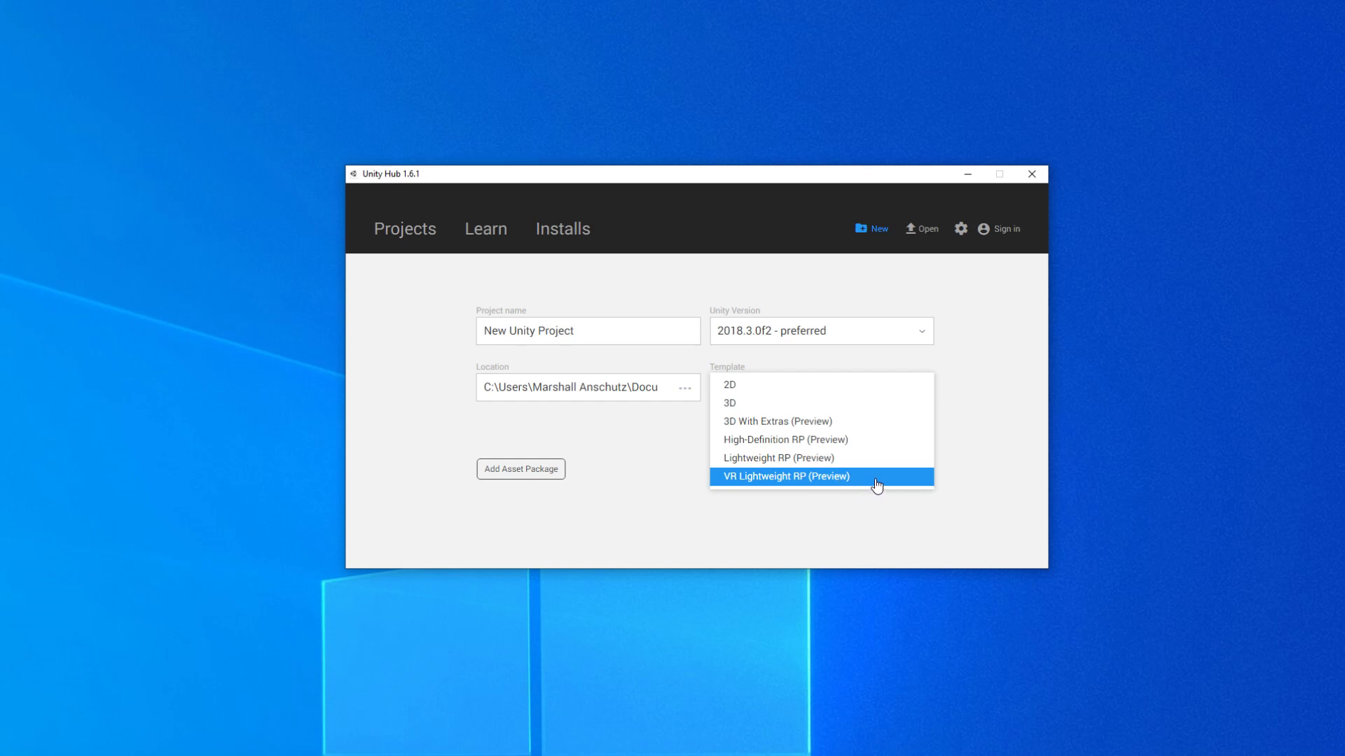
{"action": "left_click", "coordinate": [965, 452]}
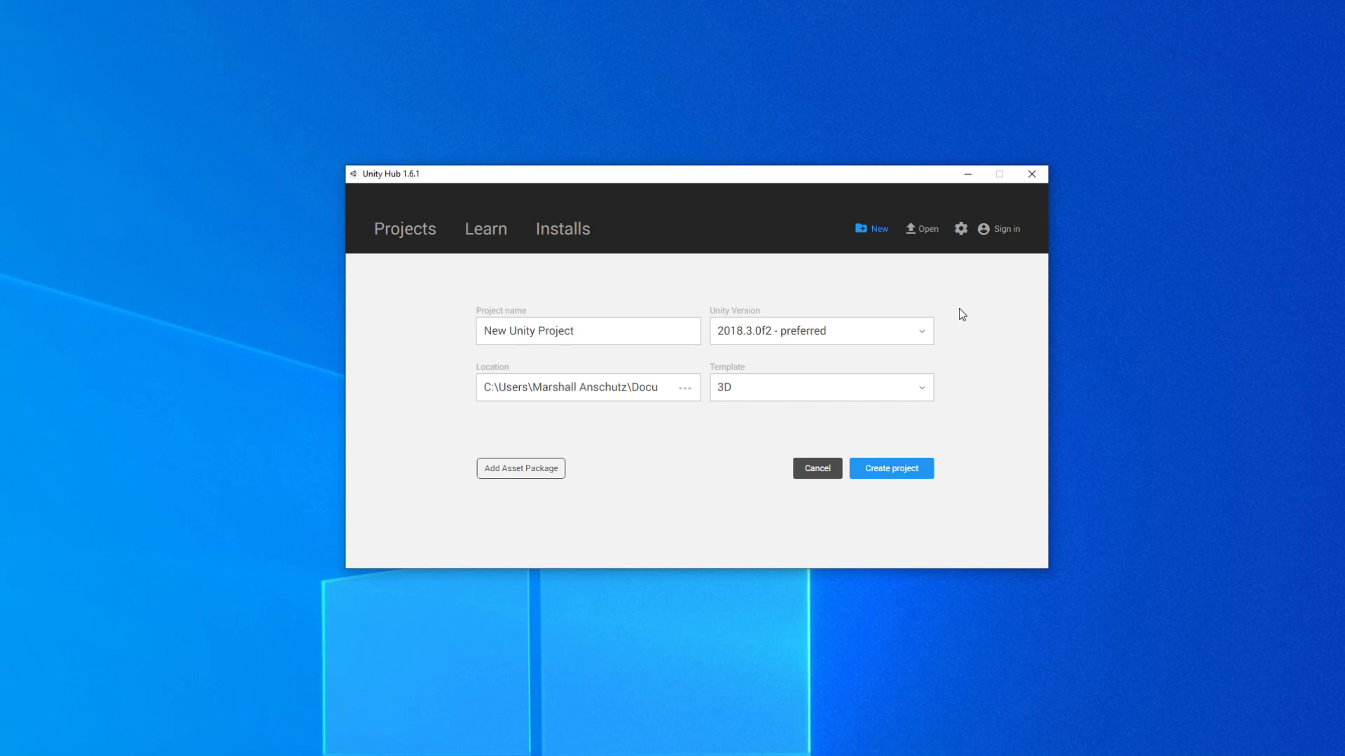
{"action": "left_click", "coordinate": [966, 175]}
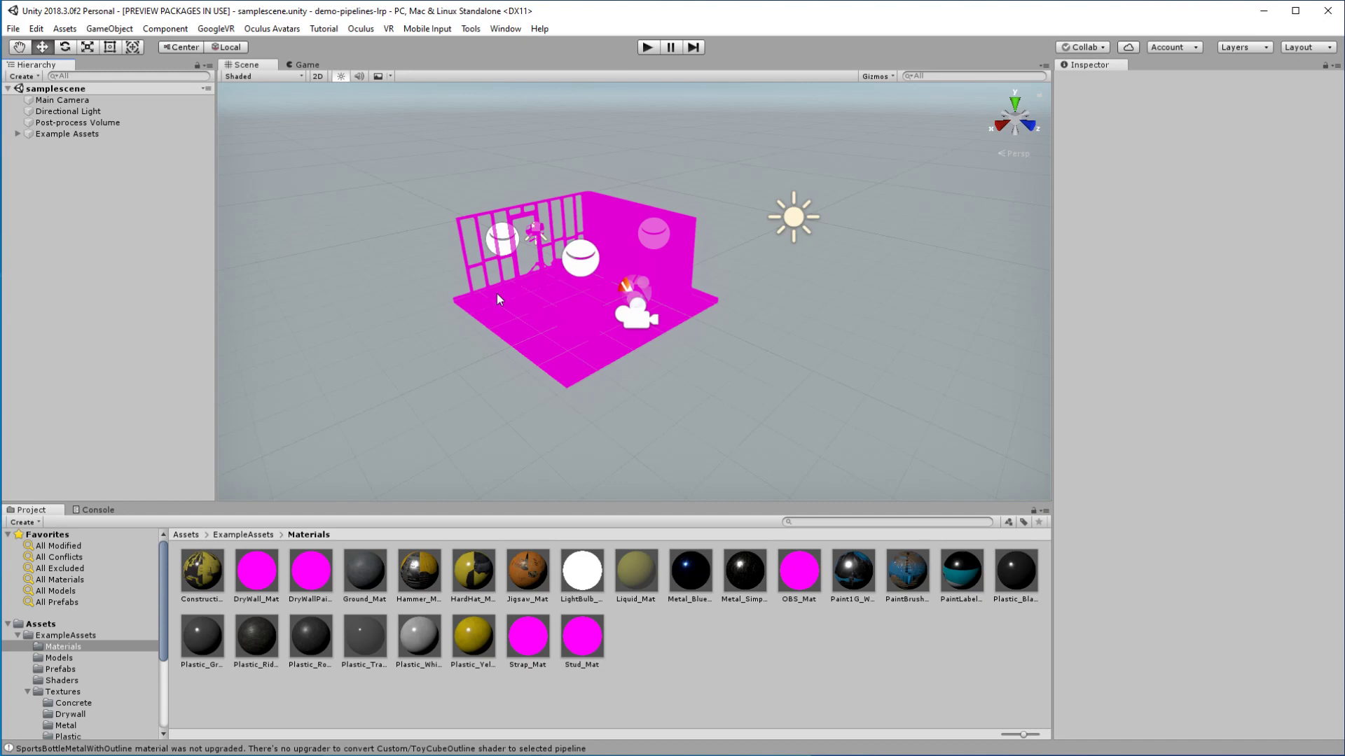
Open the Package Manager and show the details of the Lightweight RP package
{"action": "left_click", "coordinate": [471, 29]}
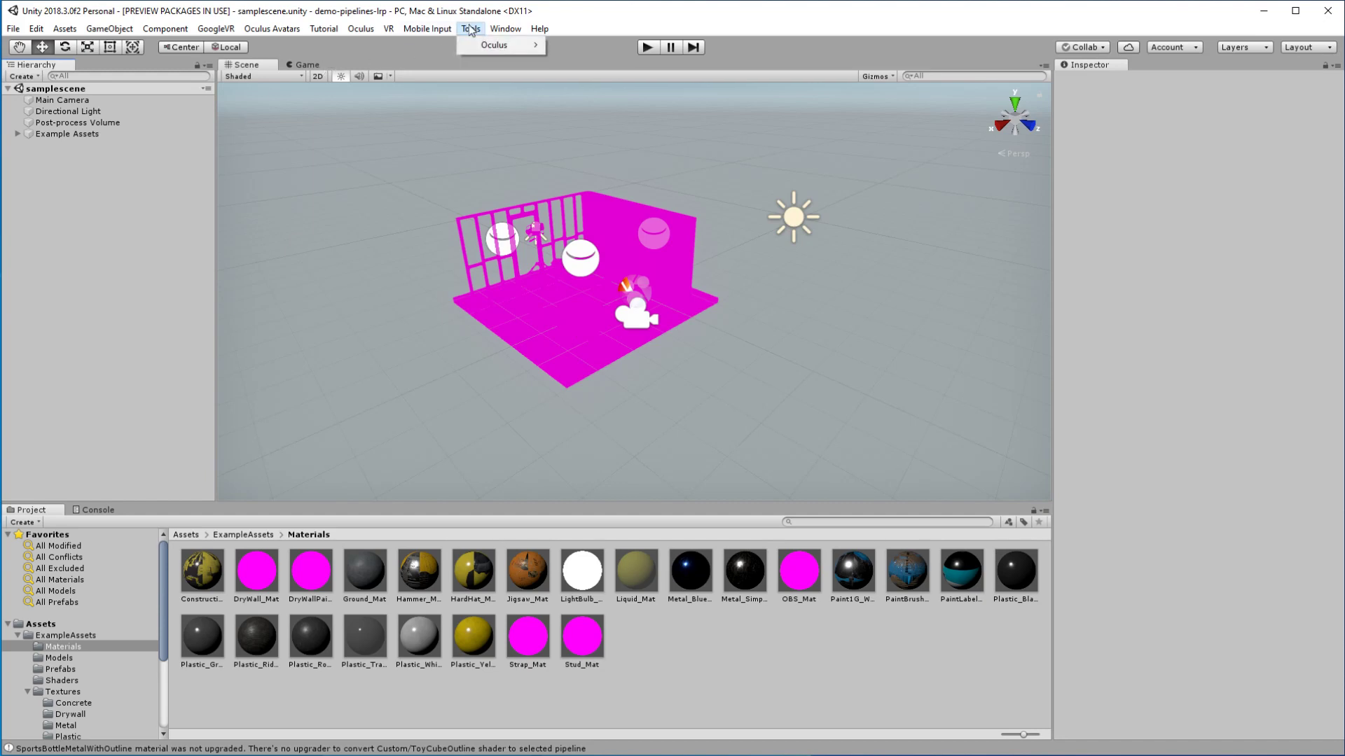
{"action": "mouse_move", "coordinate": [494, 29]}
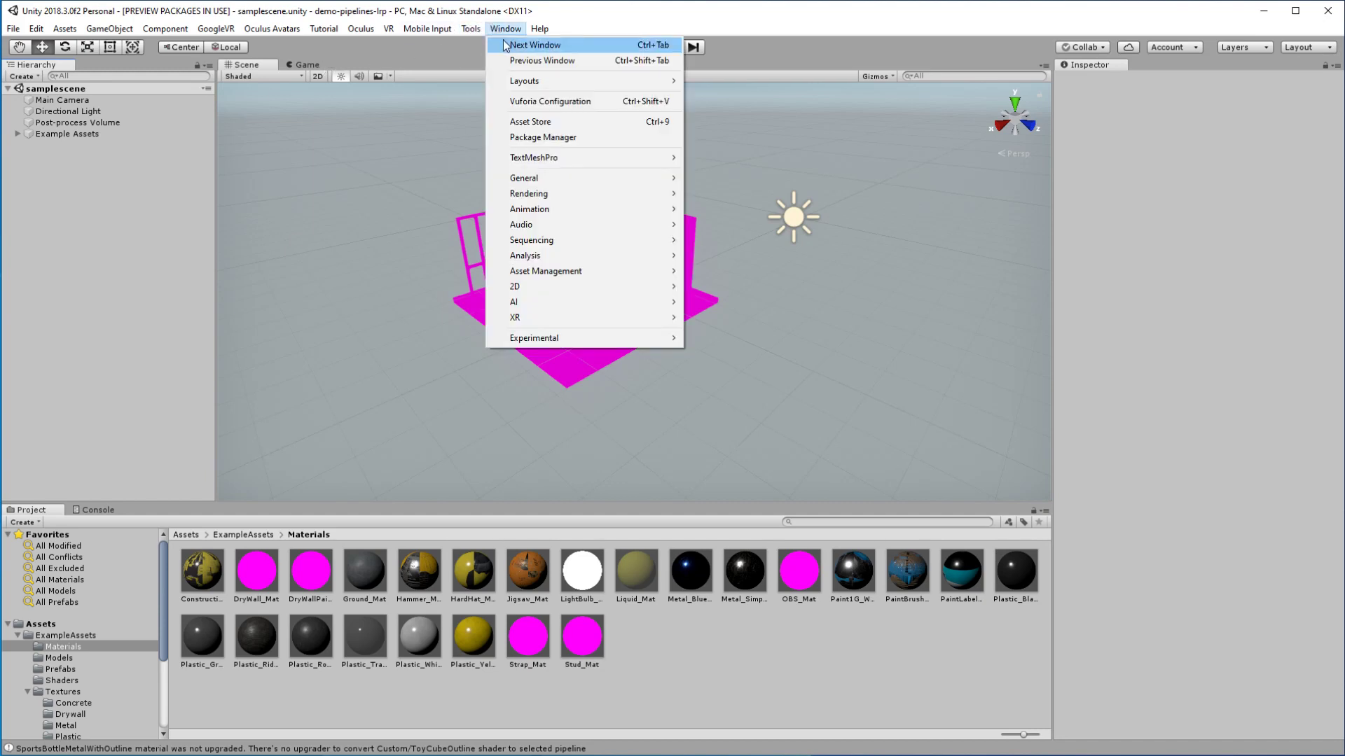
{"action": "left_click", "coordinate": [551, 139]}
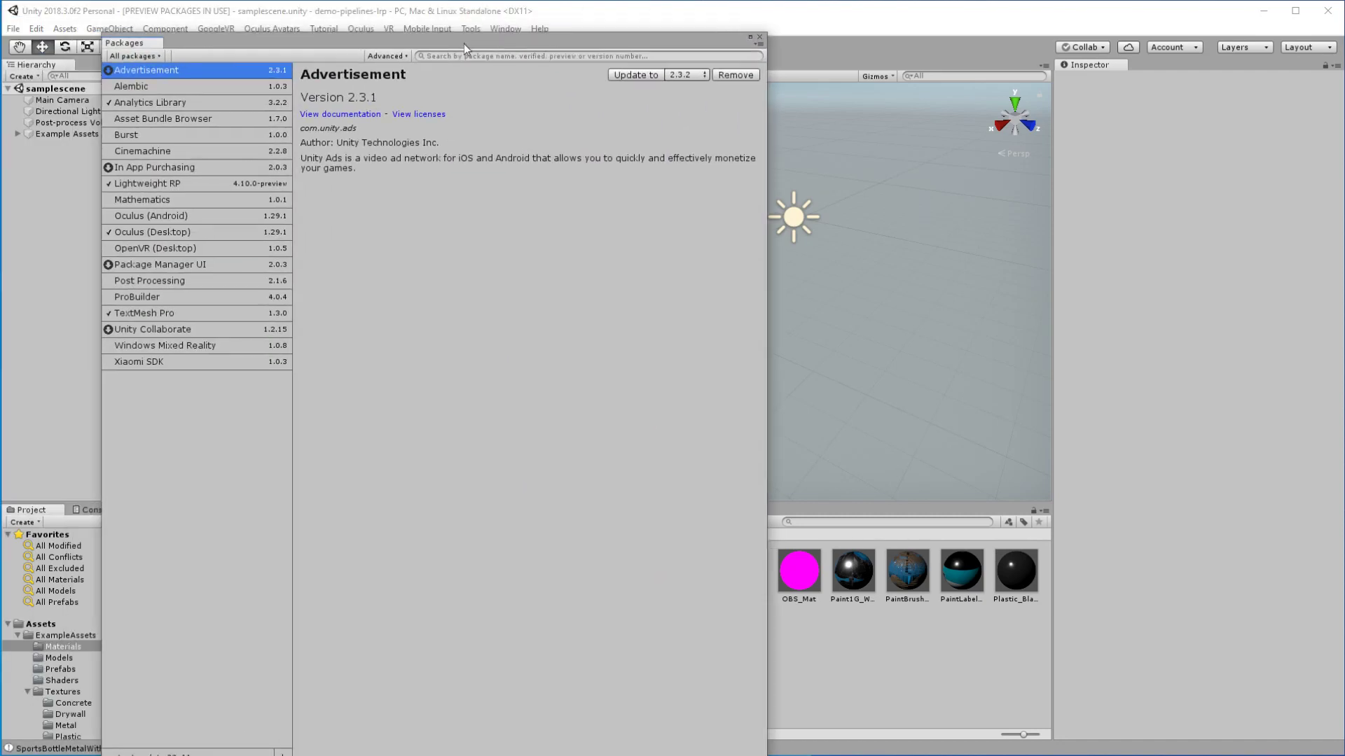
{"action": "left_click_drag", "start_coordinate": [464, 44], "coordinate": [549, 15]}
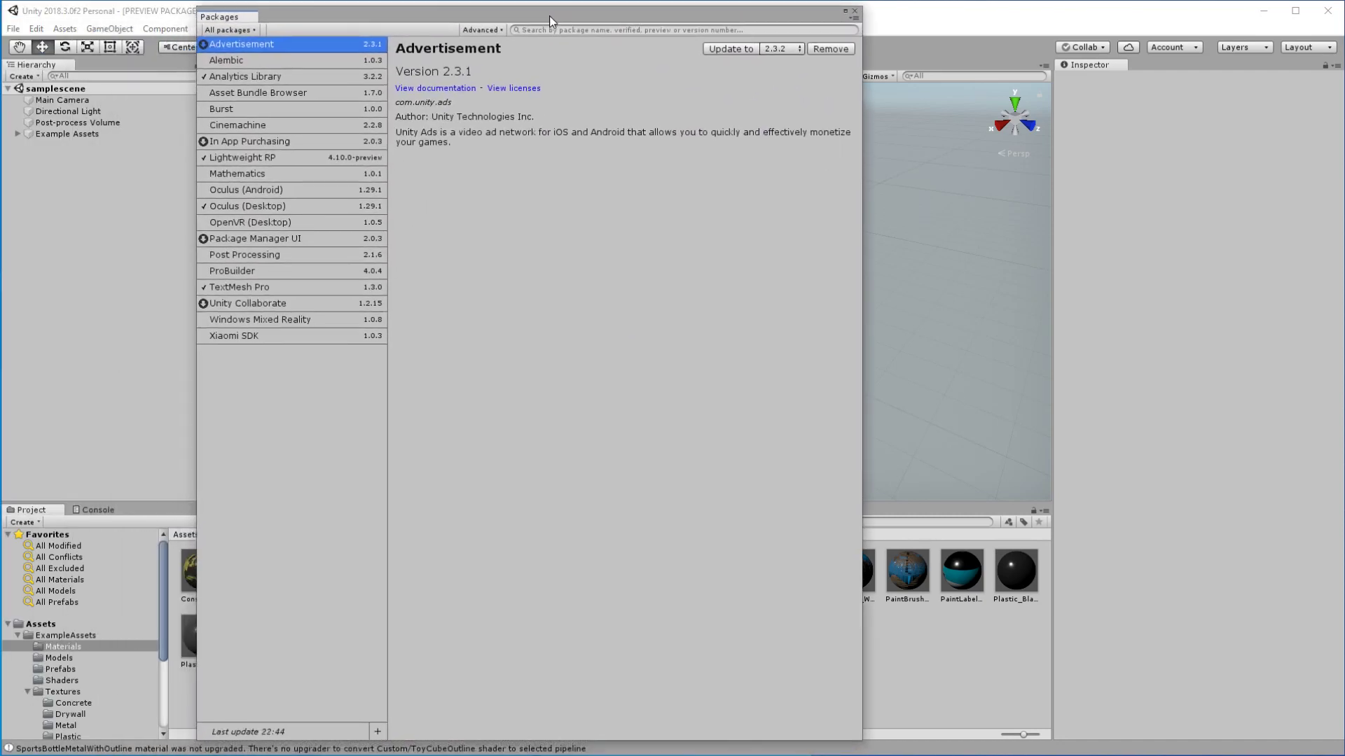
{"action": "left_click", "coordinate": [280, 157]}
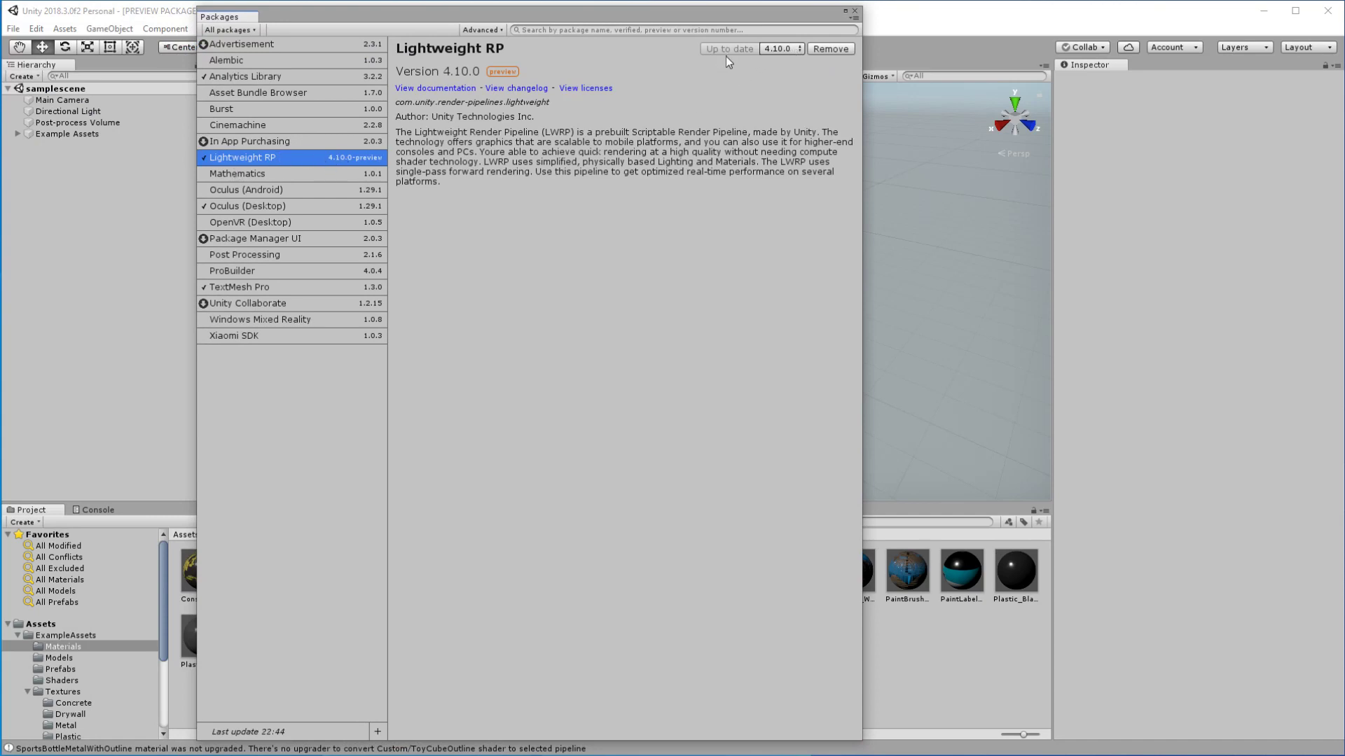
Enable the display of preview packages in the package list and accept the confirmation
{"action": "left_click", "coordinate": [470, 31]}
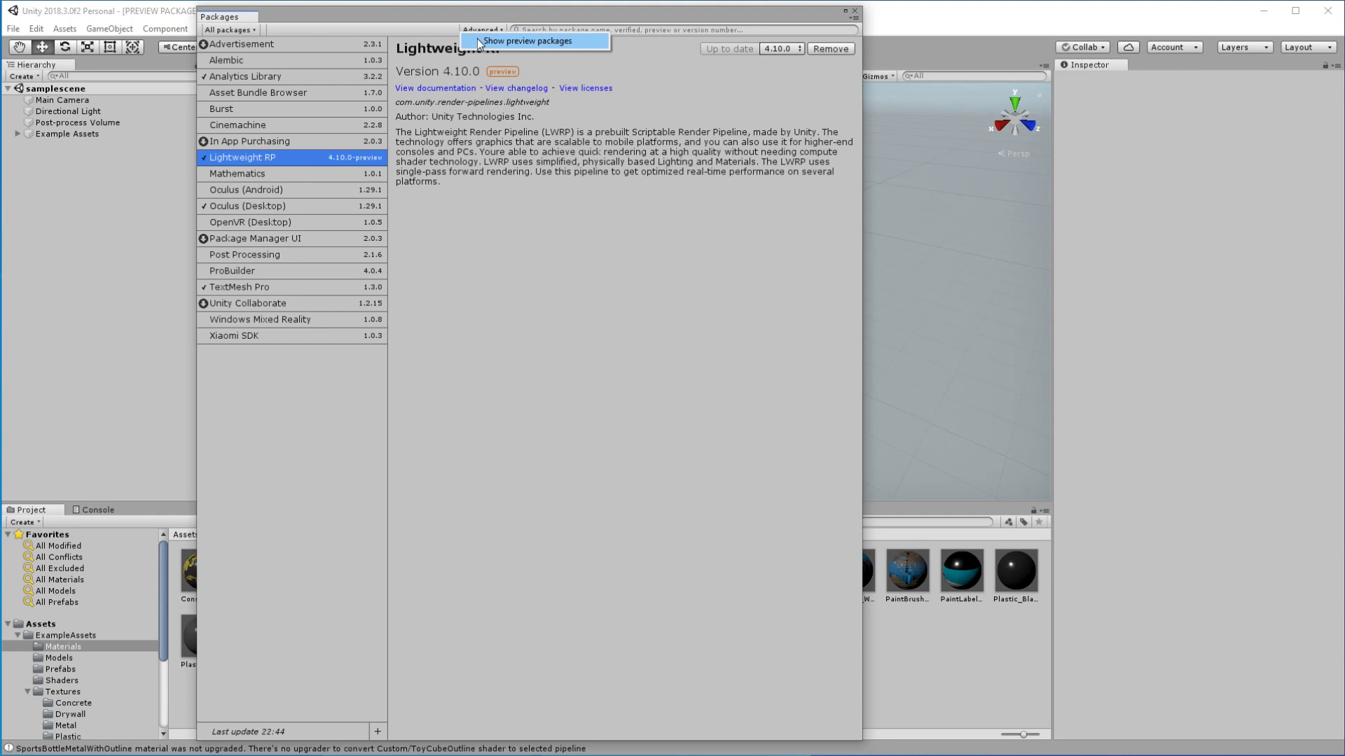
{"action": "left_click", "coordinate": [477, 39]}
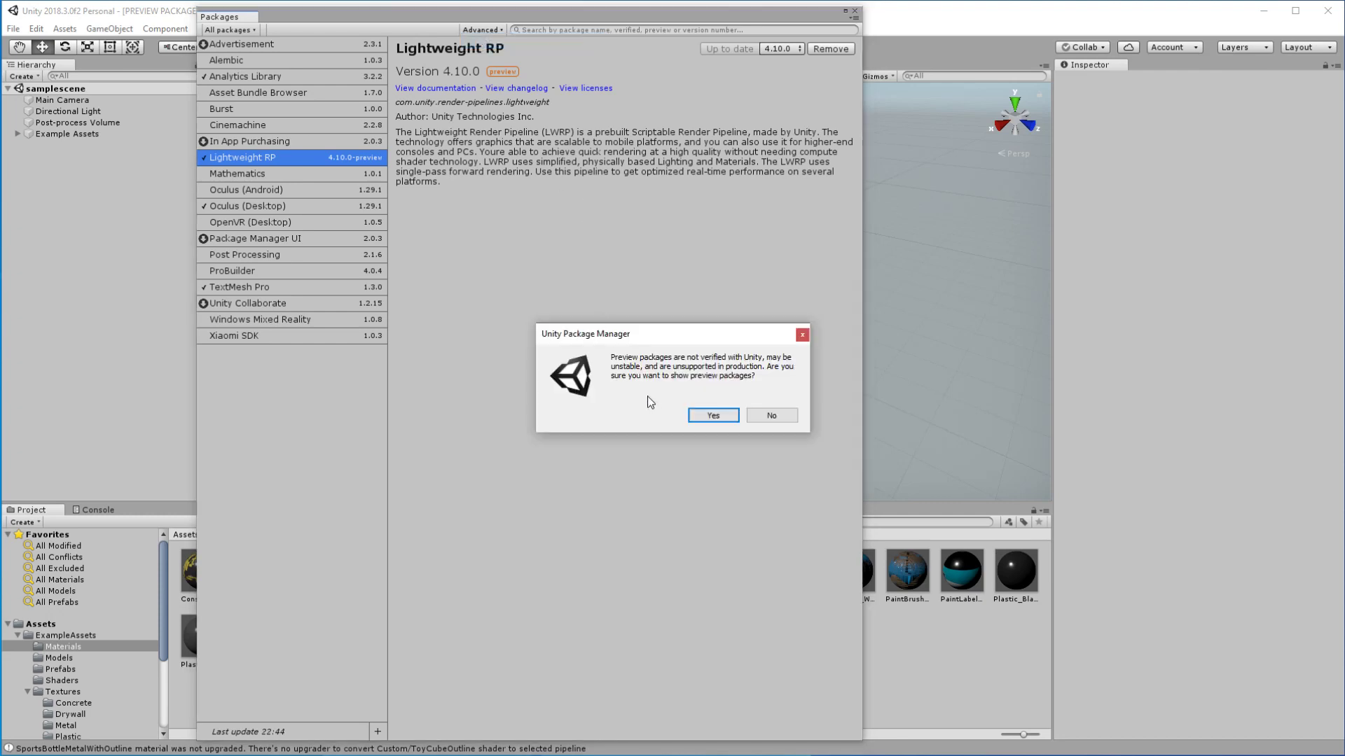
{"action": "left_click", "coordinate": [713, 416]}
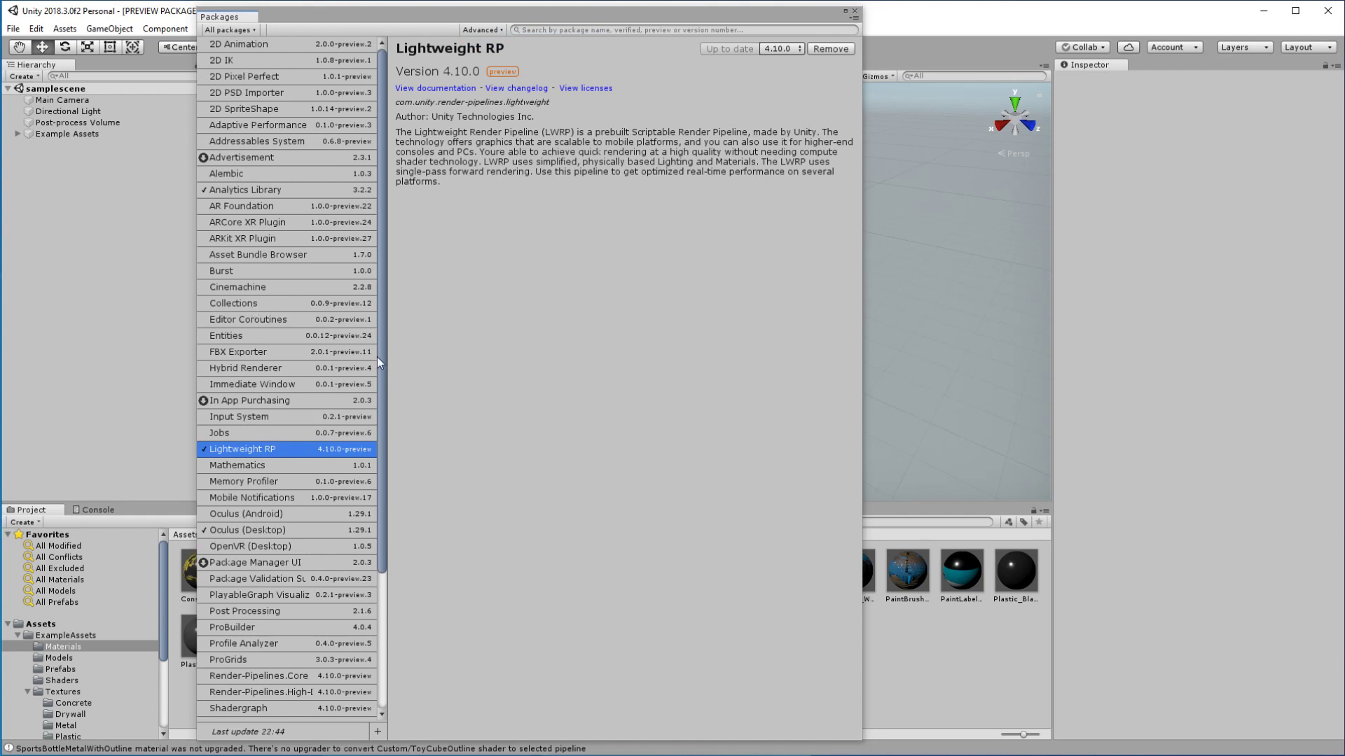
Examine the Render-Pipelines.Core, High-Definition and Lightweight RP packages, check the Lightweight RP version options, and close the Package Manager
{"action": "left_click_drag", "start_coordinate": [381, 321], "coordinate": [386, 405]}
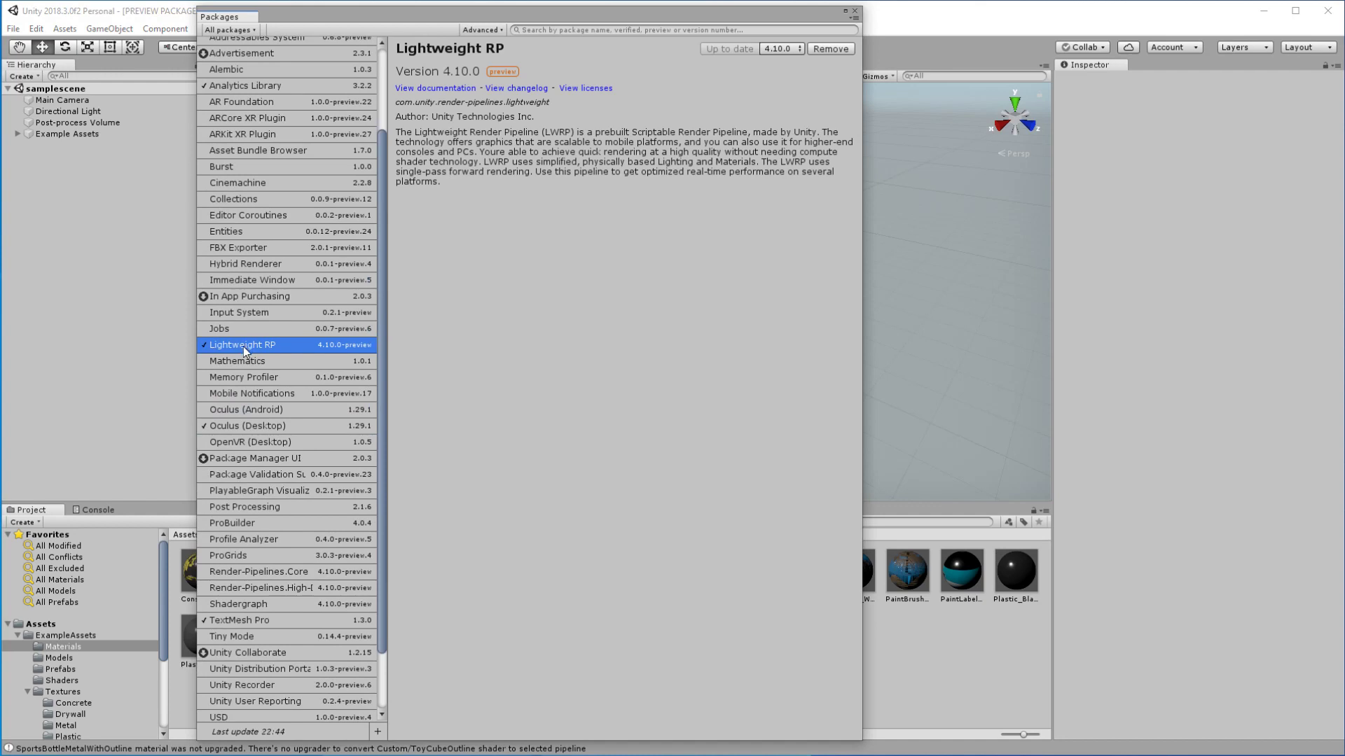
{"action": "left_click", "coordinate": [258, 573]}
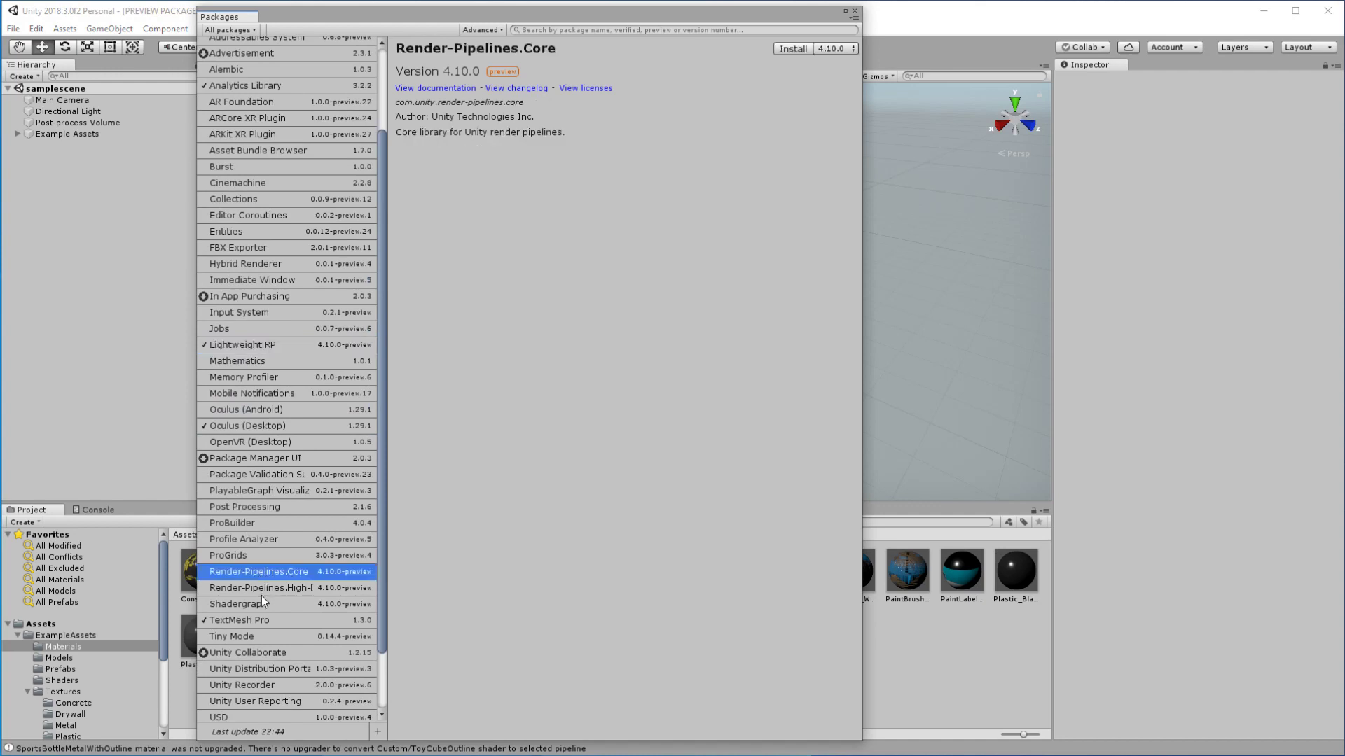
{"action": "left_click", "coordinate": [263, 589]}
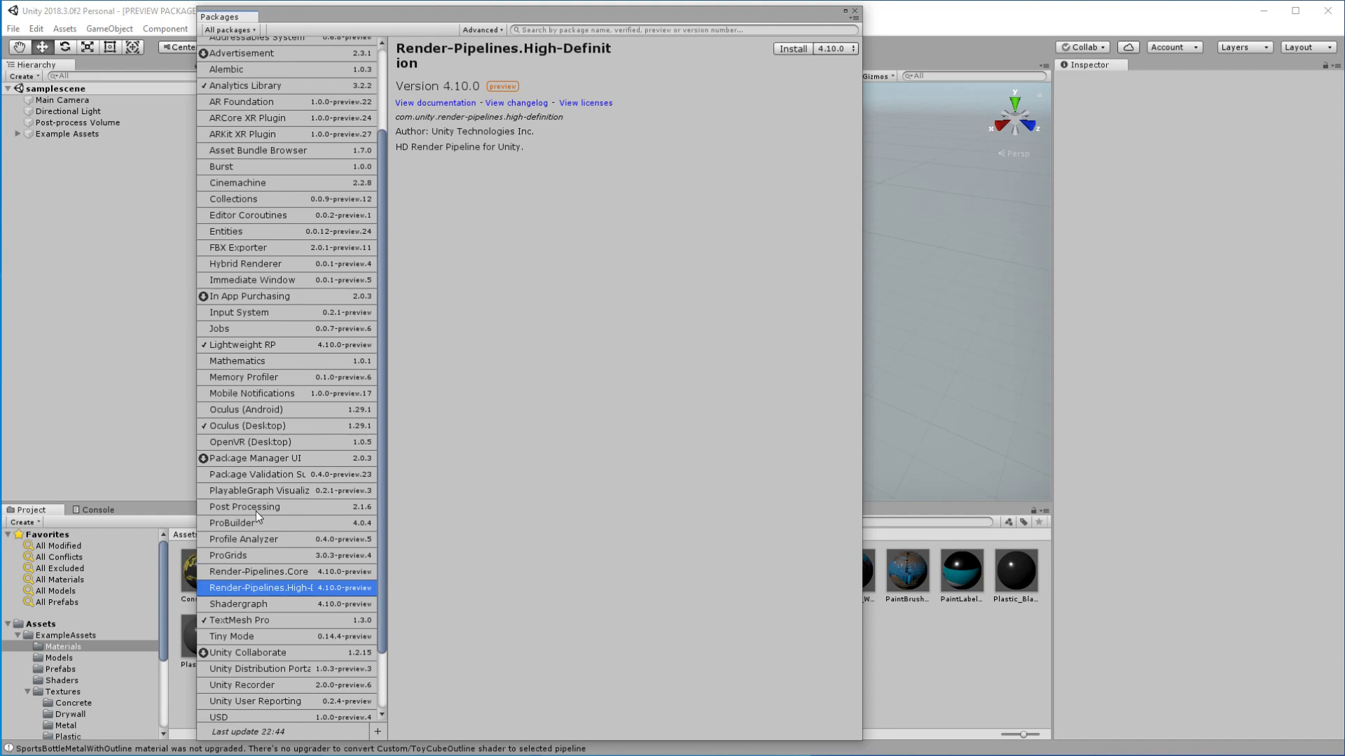
{"action": "left_click", "coordinate": [252, 351]}
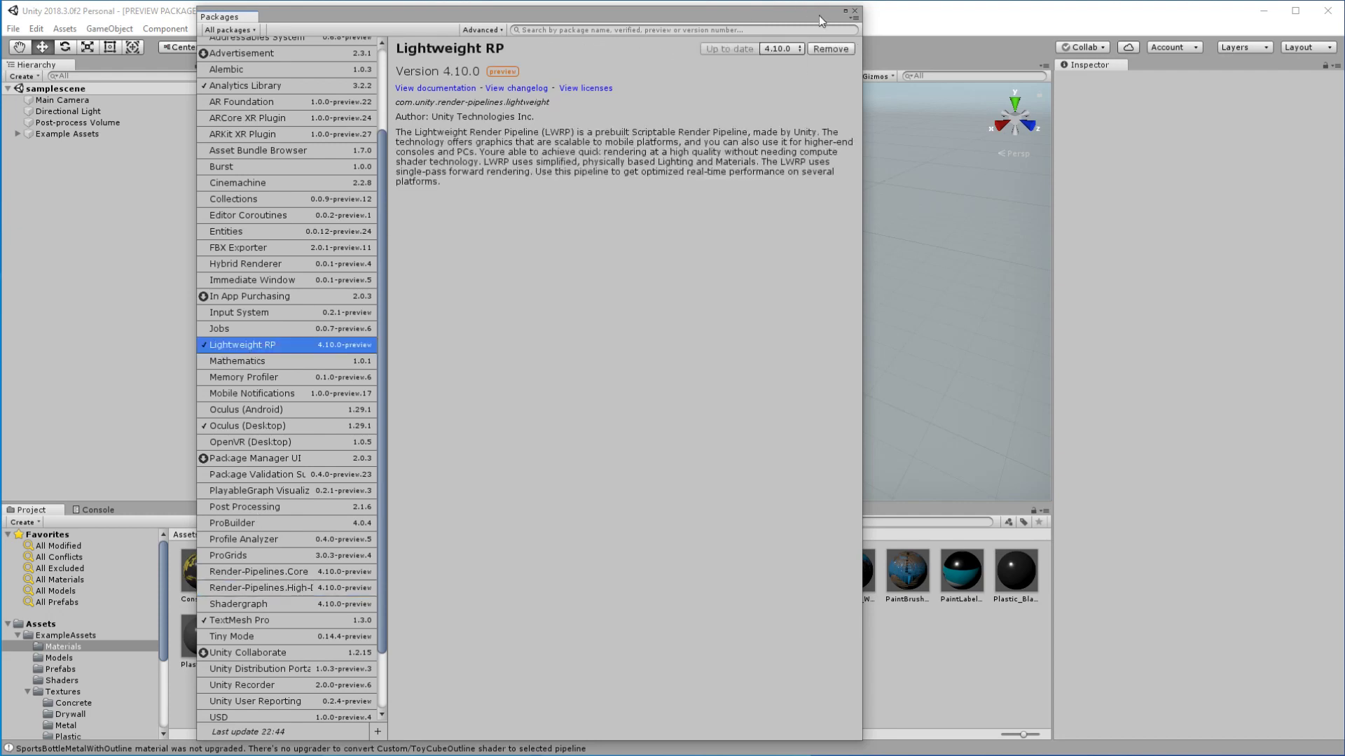
{"action": "left_click", "coordinate": [785, 48]}
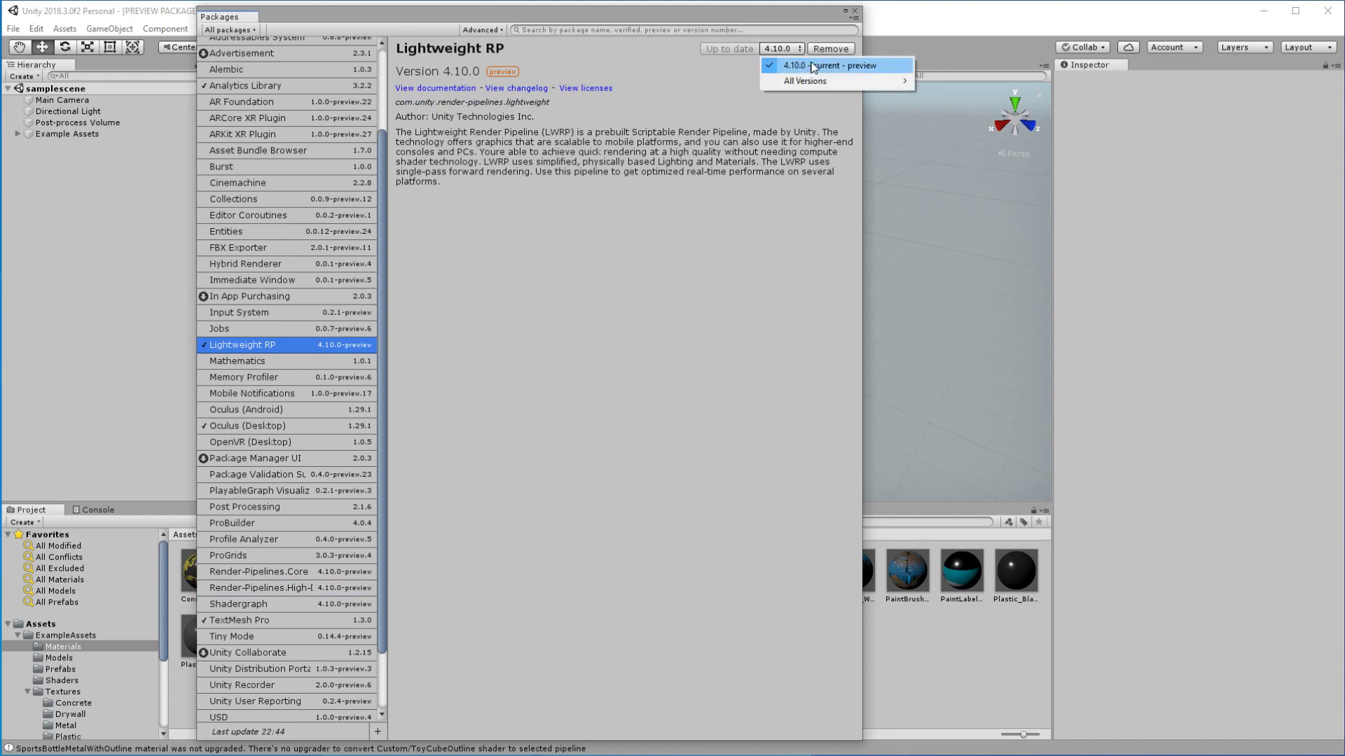
{"action": "left_click", "coordinate": [804, 31]}
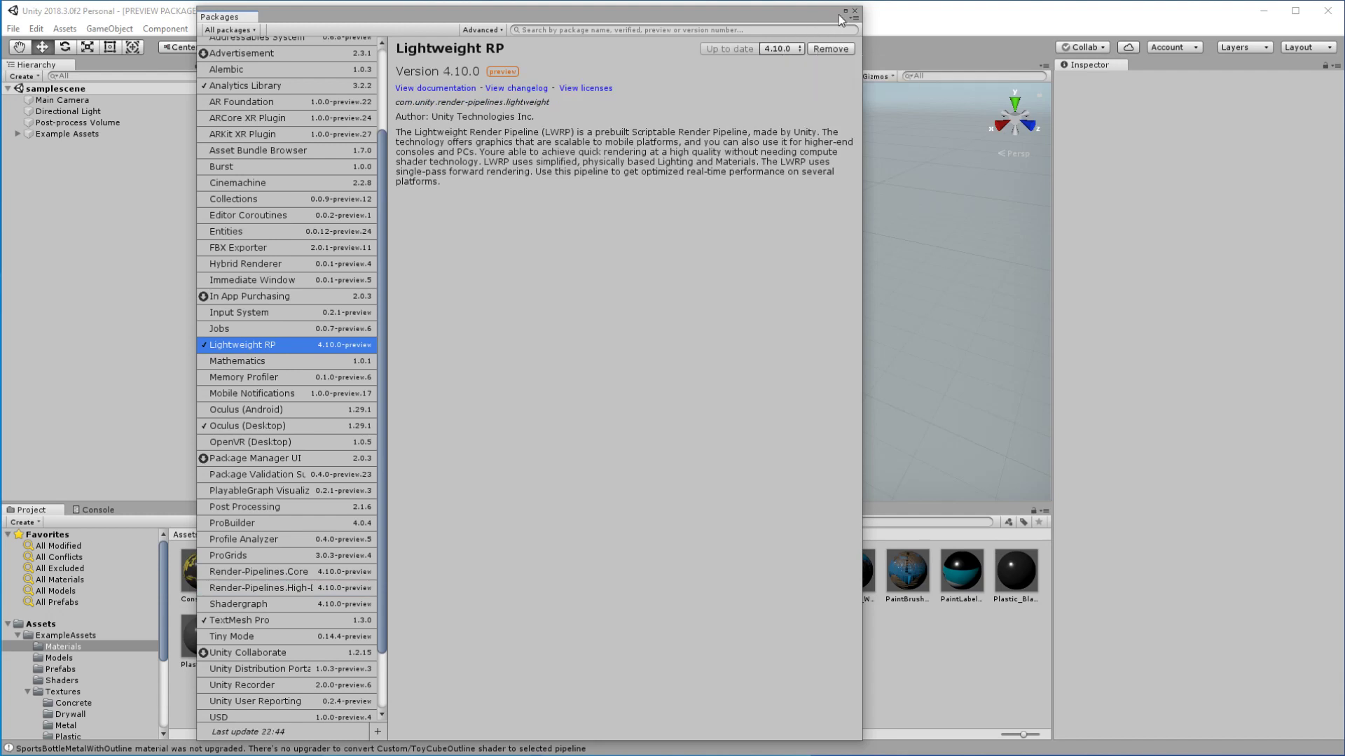
{"action": "left_click", "coordinate": [855, 11]}
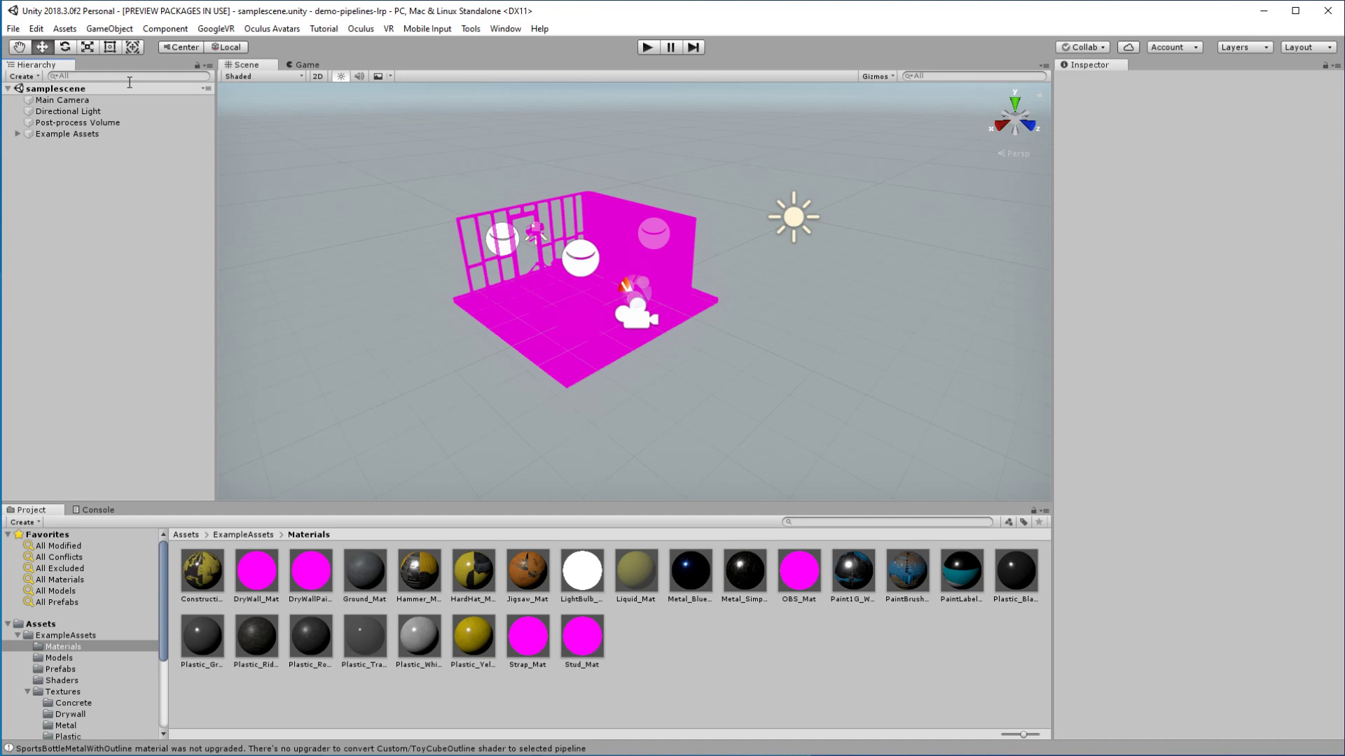
Examine the Scriptable Render Pipeline Settings in the project's Graphics settings
{"action": "left_click", "coordinate": [40, 30]}
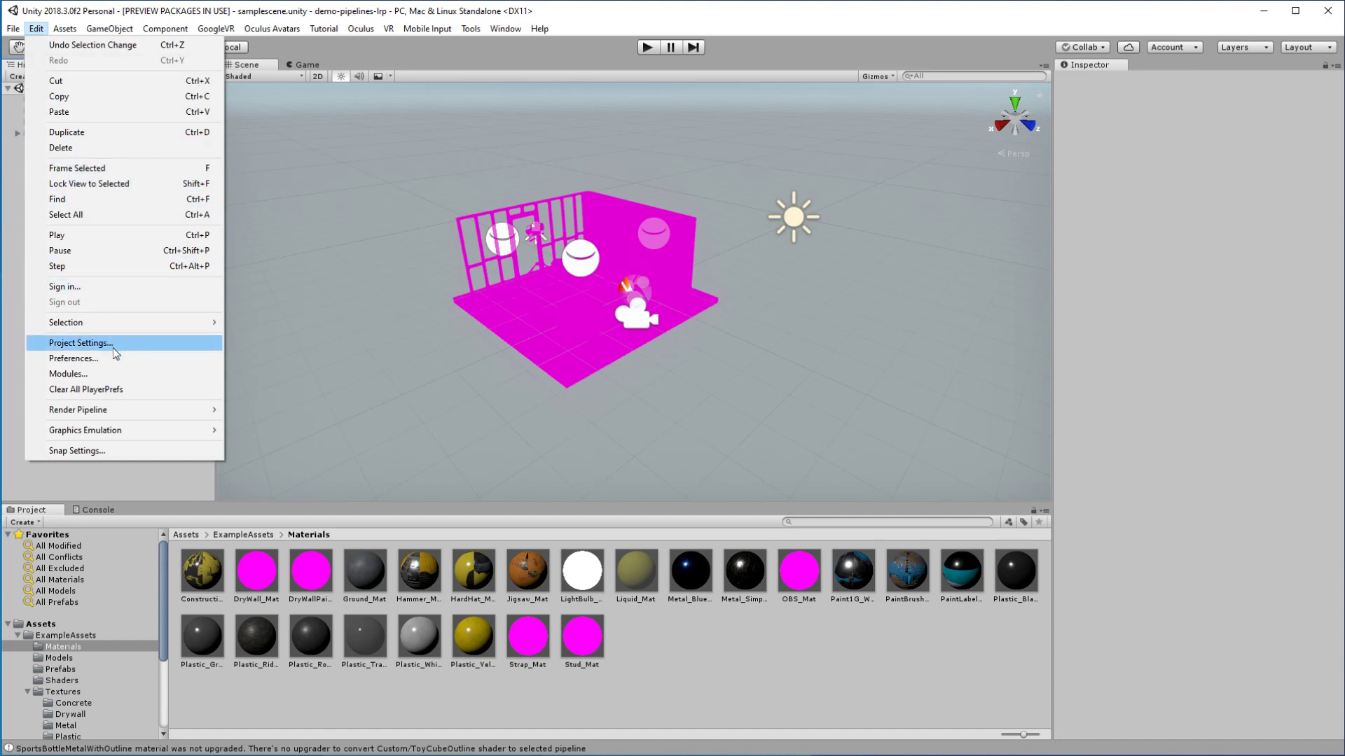
{"action": "left_click", "coordinate": [80, 343]}
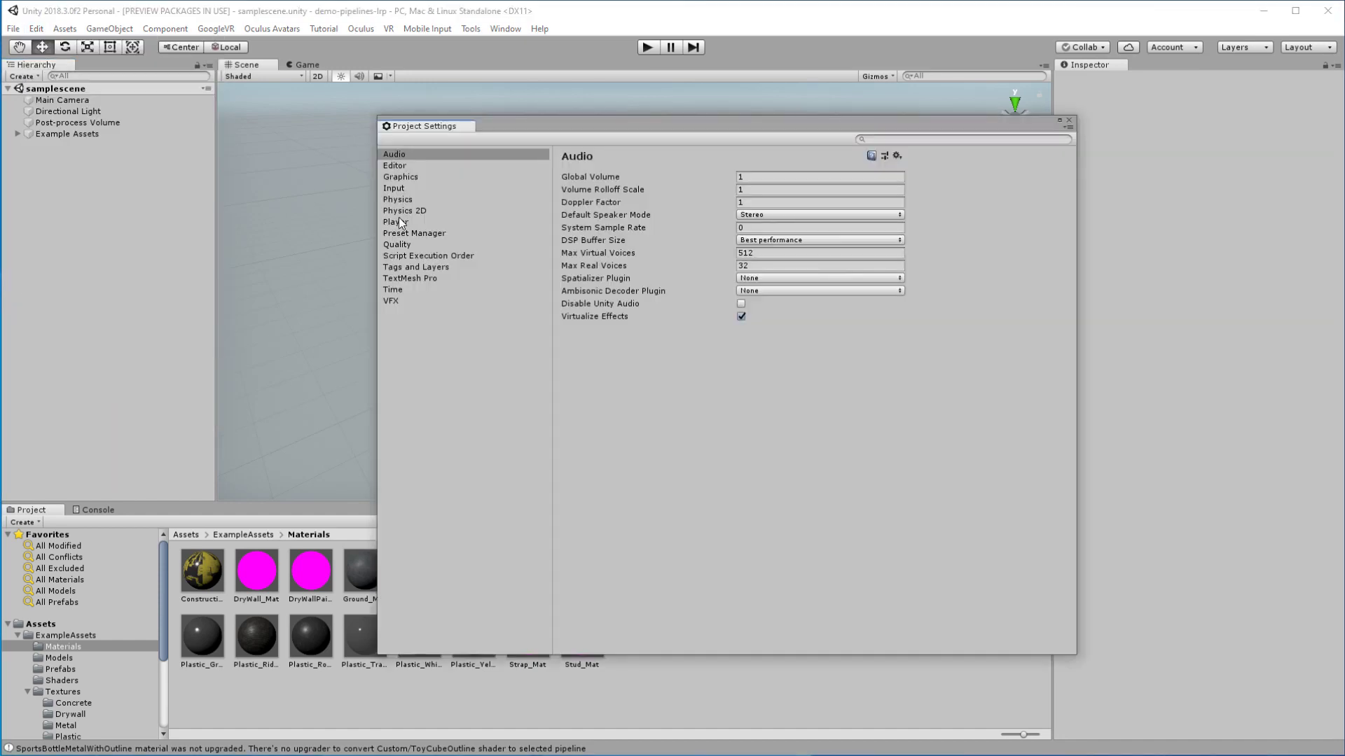
{"action": "left_click", "coordinate": [416, 179]}
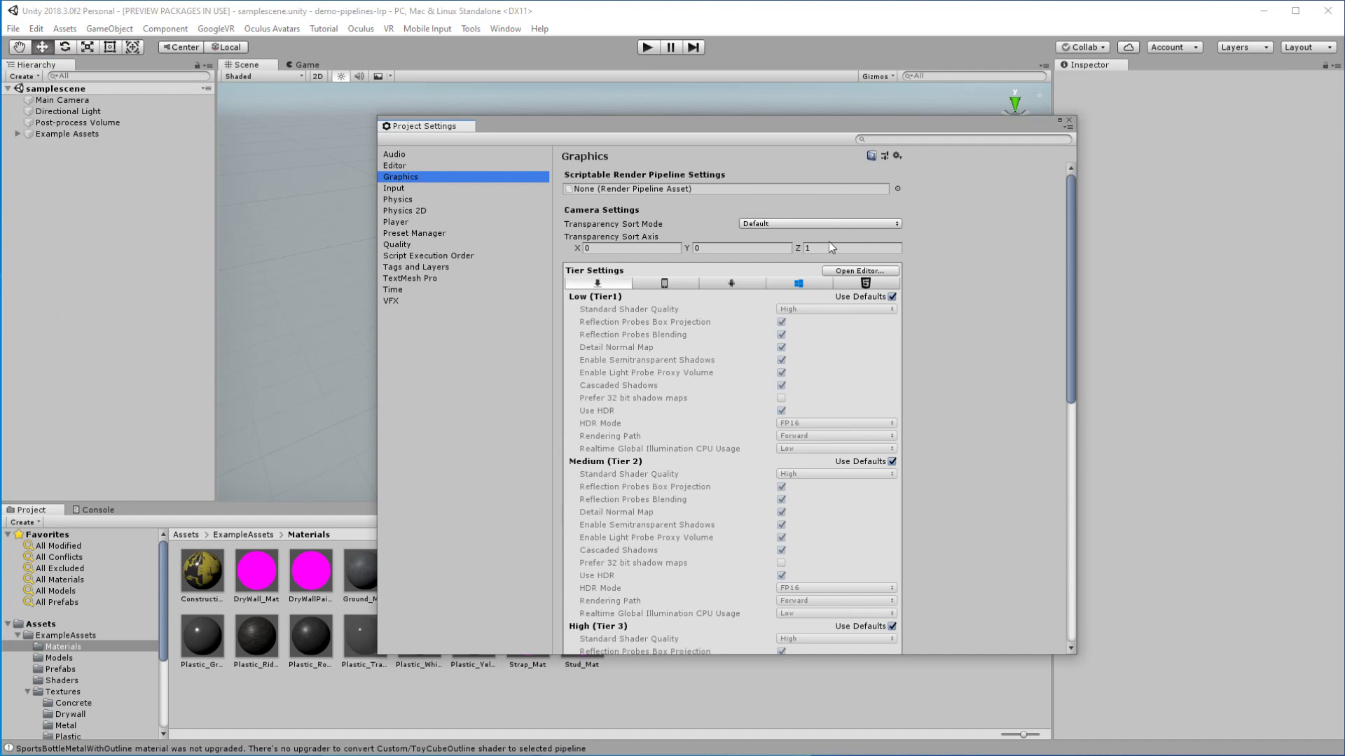
{"action": "left_click_drag", "start_coordinate": [759, 125], "coordinate": [797, 476]}
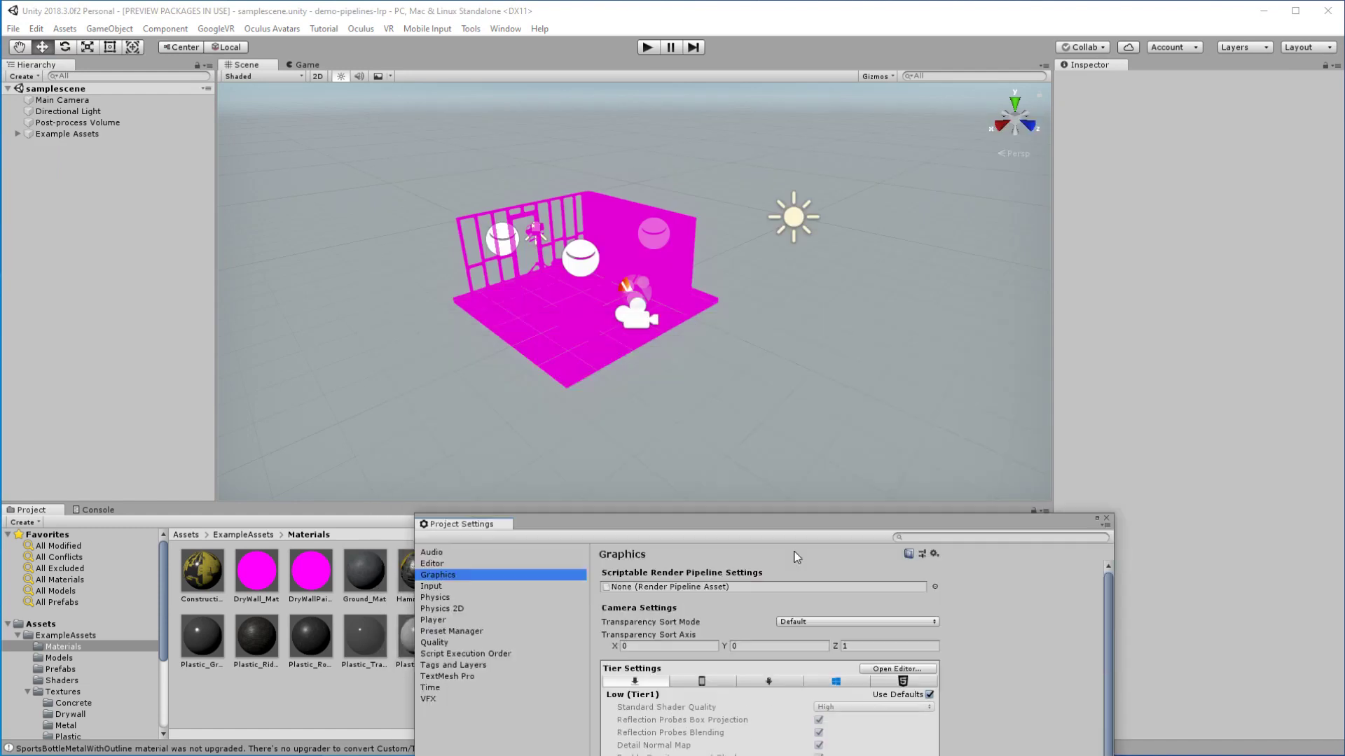
{"action": "left_click", "coordinate": [706, 604]}
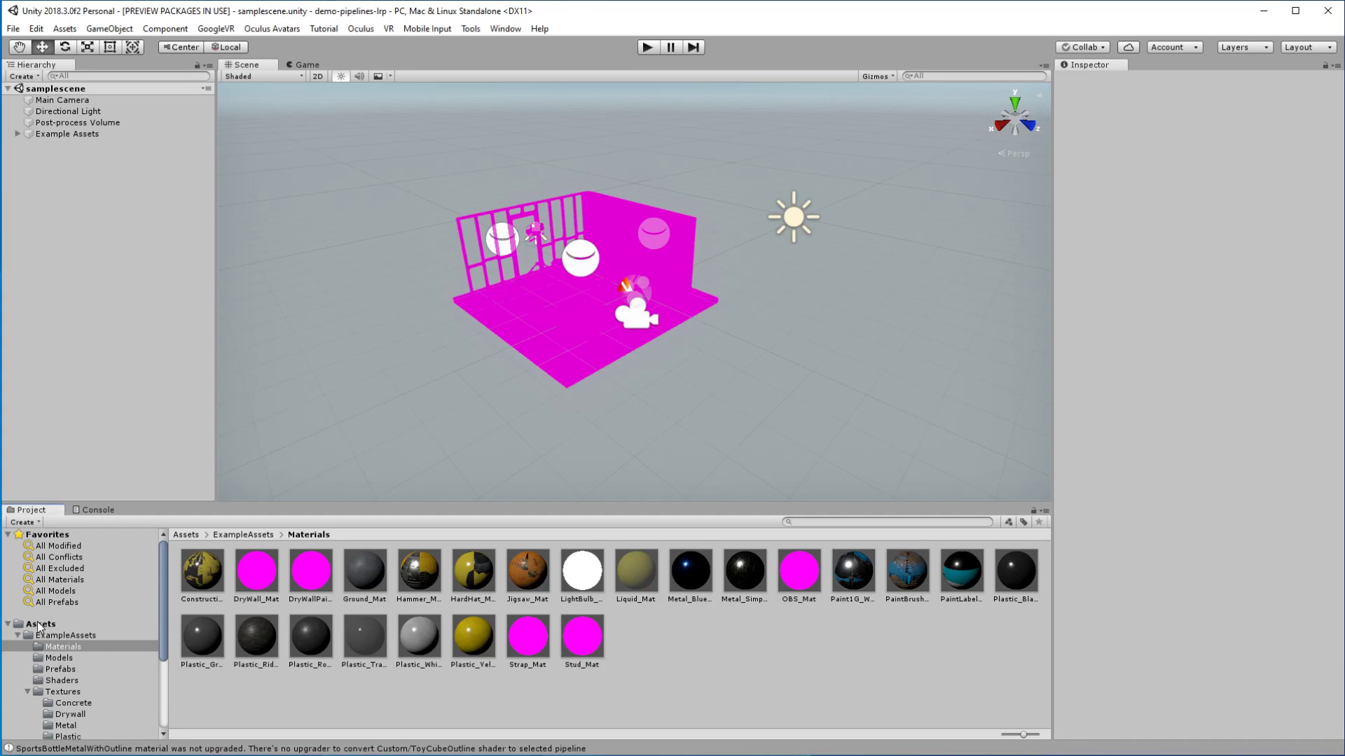
Open the ExampleAssets folder in the project's assets
{"action": "left_click", "coordinate": [42, 635]}
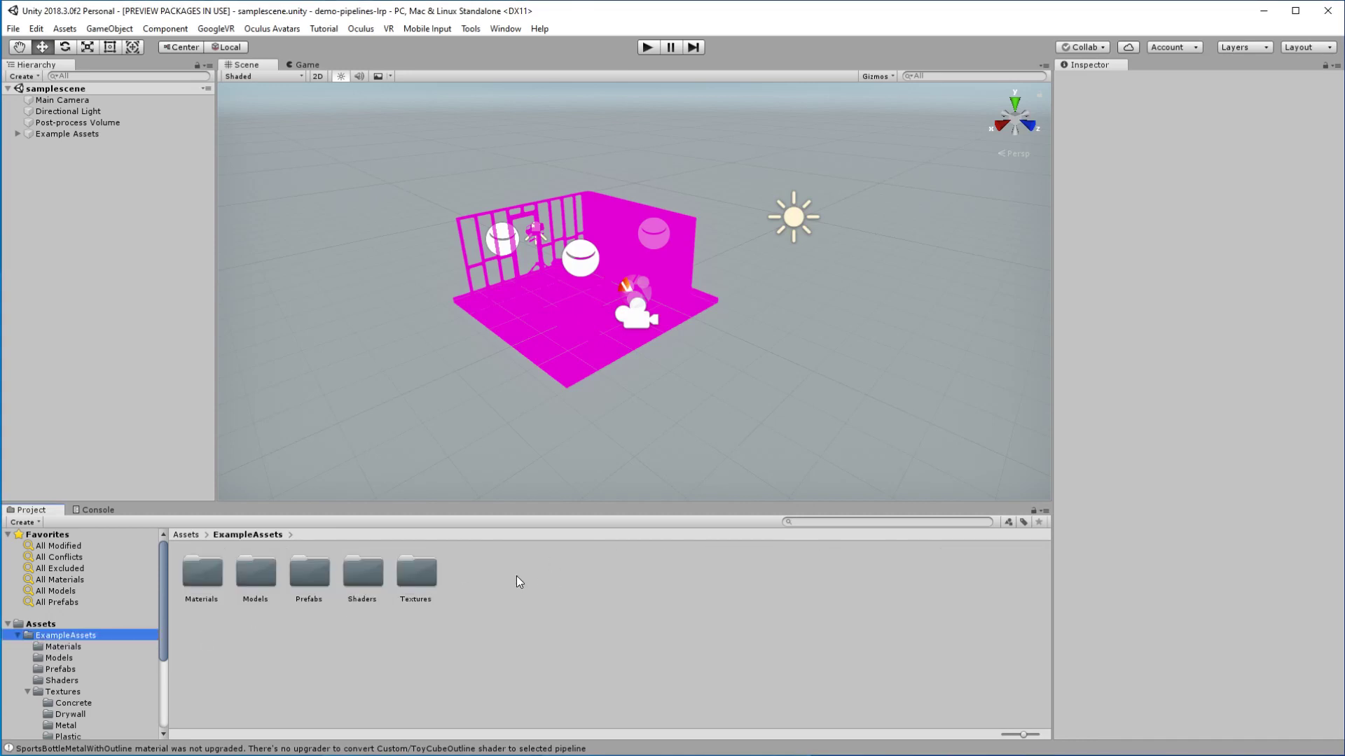
{"action": "right_click", "coordinate": [516, 575]}
{"action": "mouse_move", "coordinate": [532, 583]}
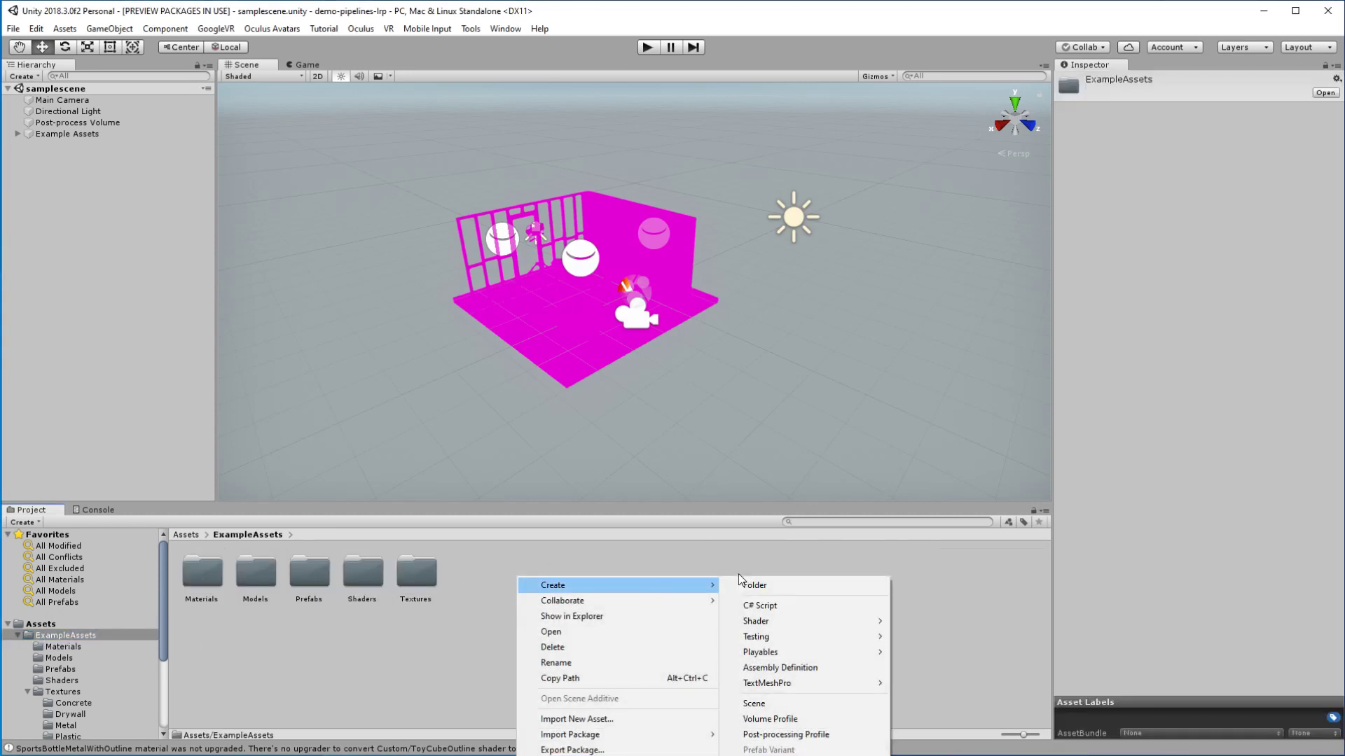
{"action": "mouse_move", "coordinate": [816, 654]}
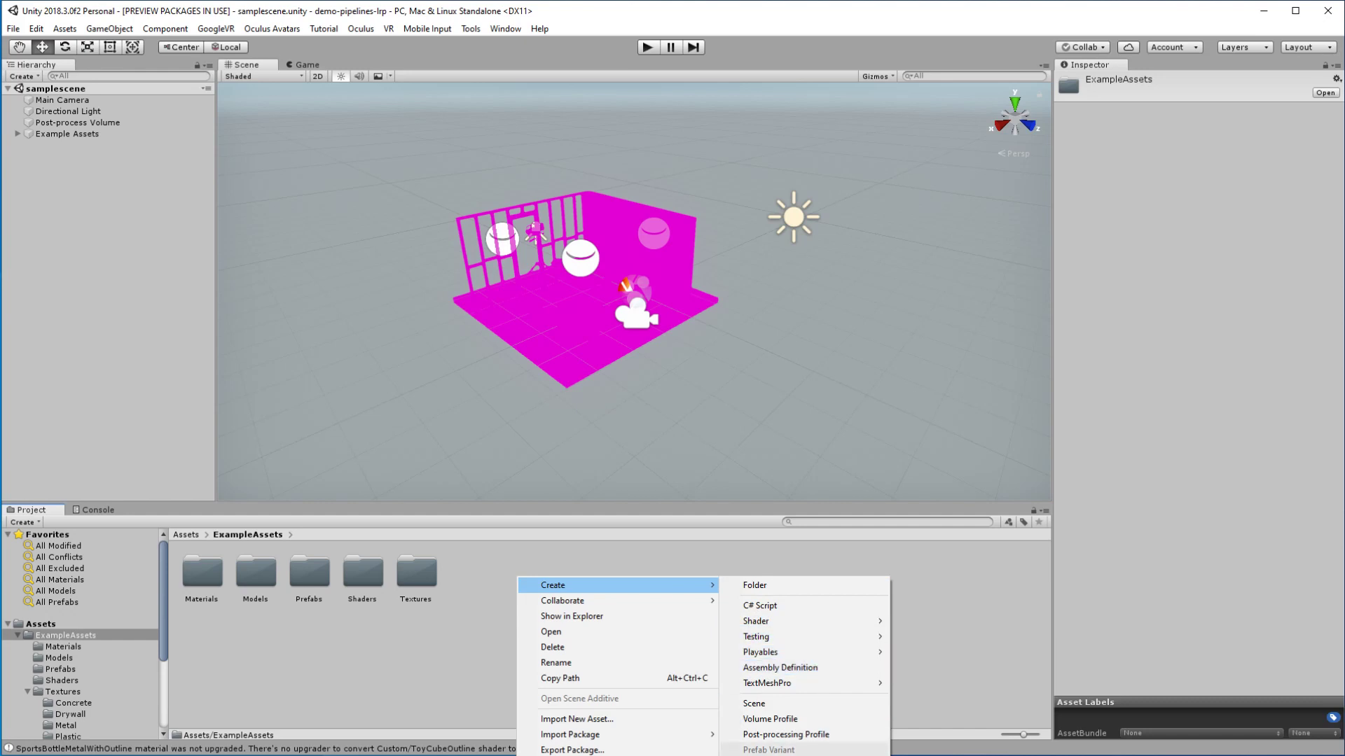
{"action": "left_click", "coordinate": [460, 566]}
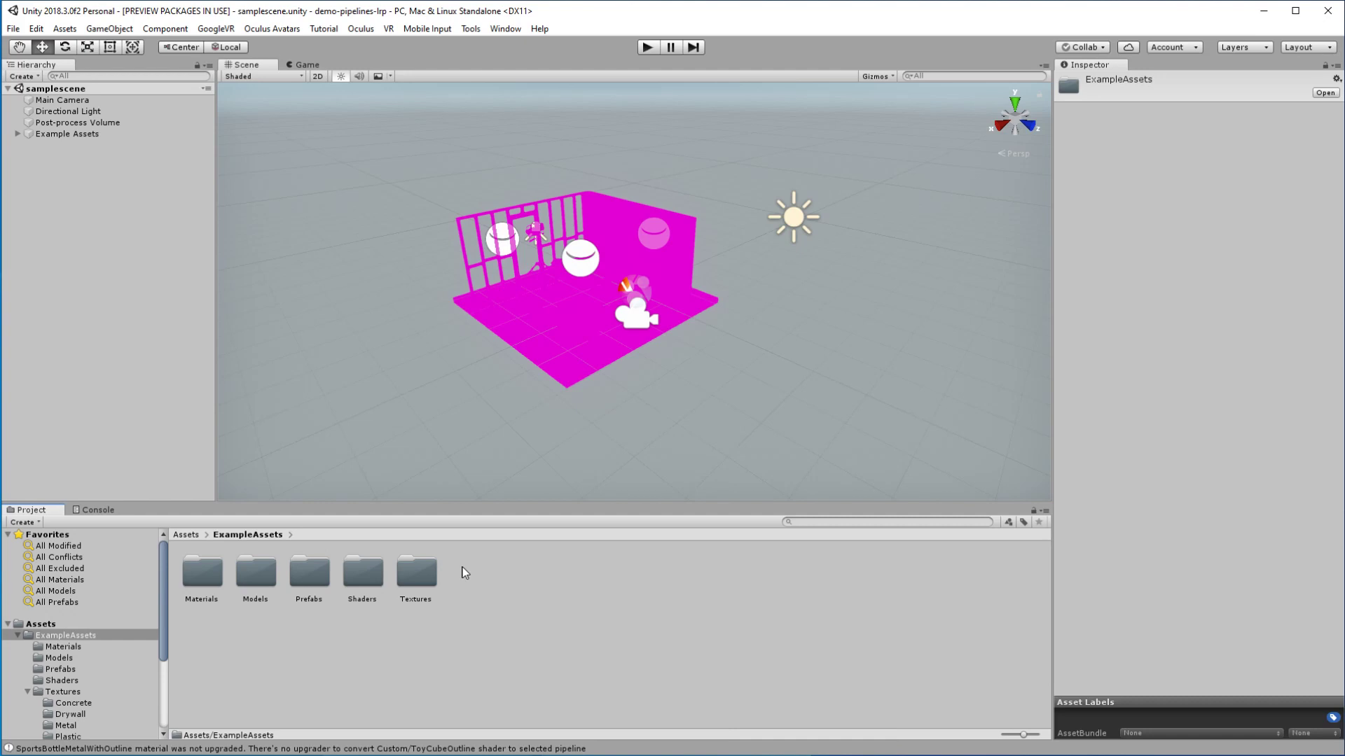
{"action": "left_click", "coordinate": [36, 29]}
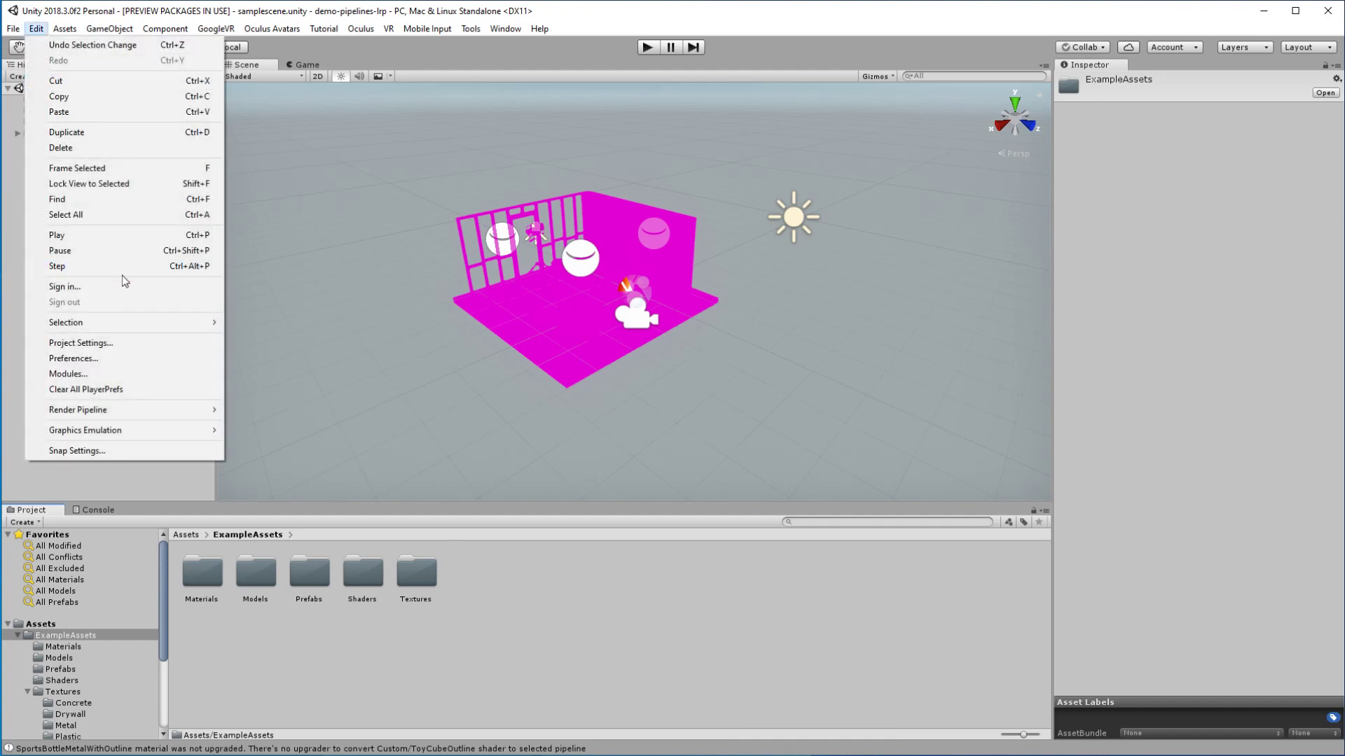
{"action": "mouse_move", "coordinate": [115, 28]}
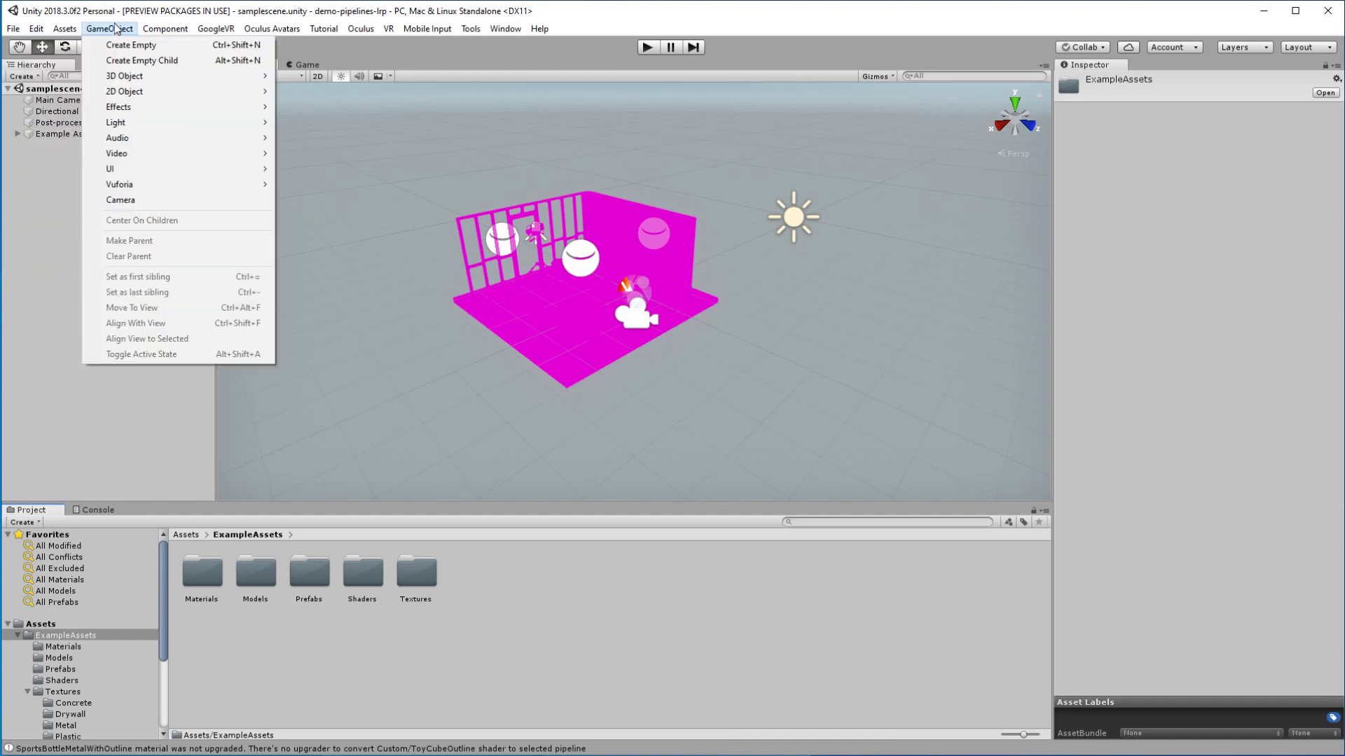
{"action": "left_click", "coordinate": [128, 32]}
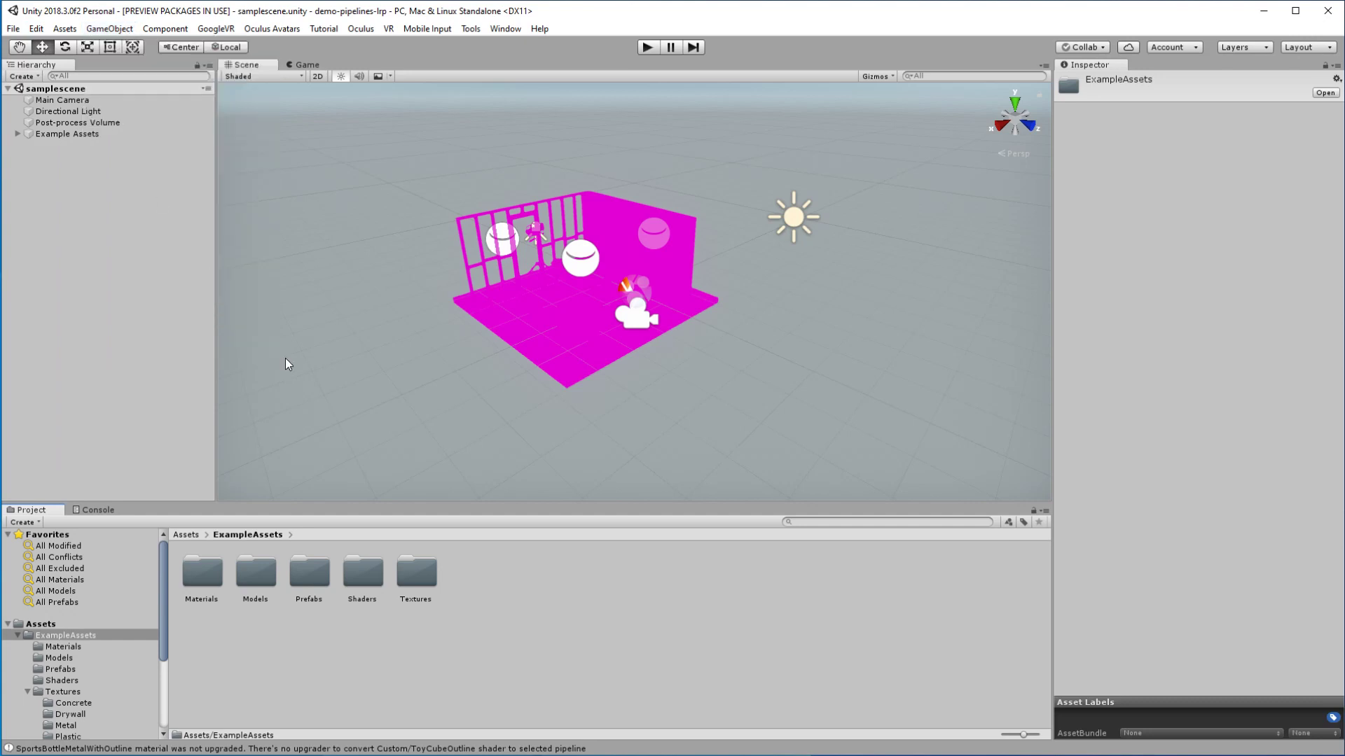
Create a Lightweight Render Pipeline asset in the ExampleAssets folder, keeping the default name
{"action": "right_click", "coordinate": [530, 582]}
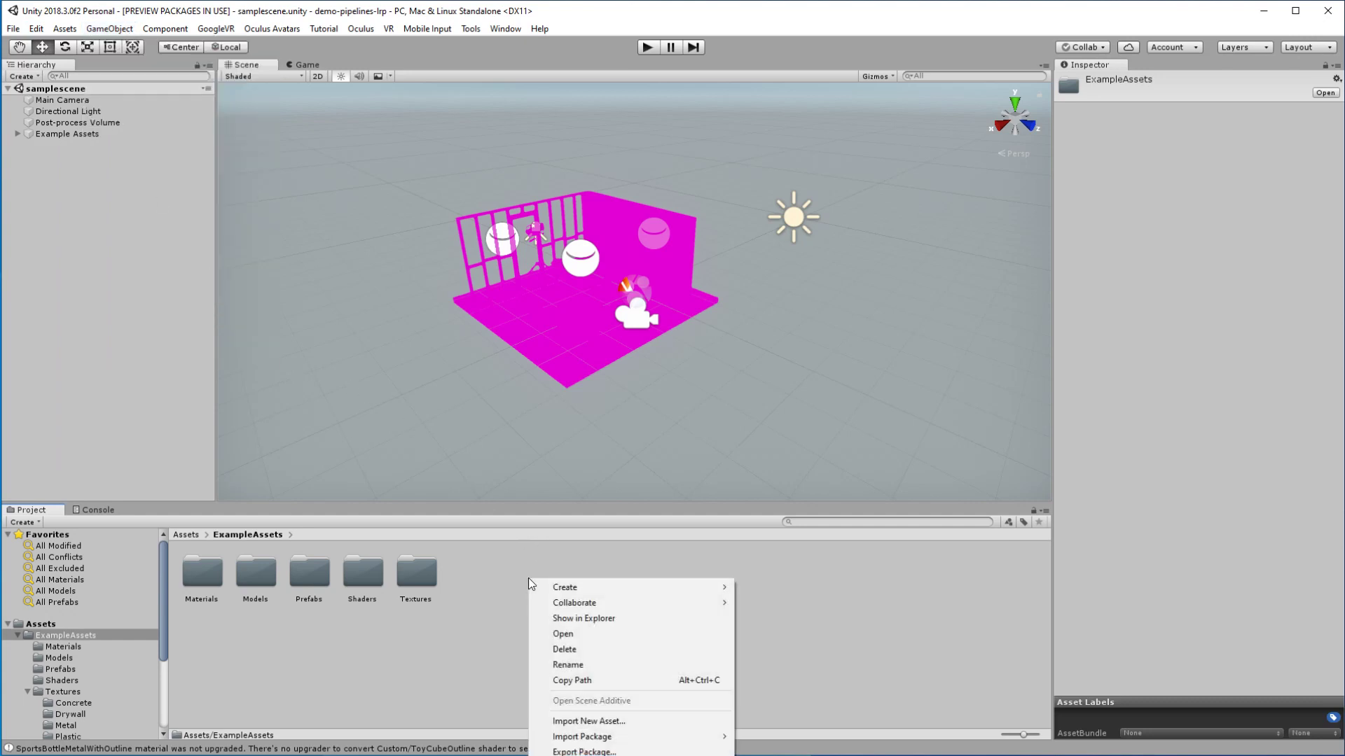
{"action": "mouse_move", "coordinate": [720, 588]}
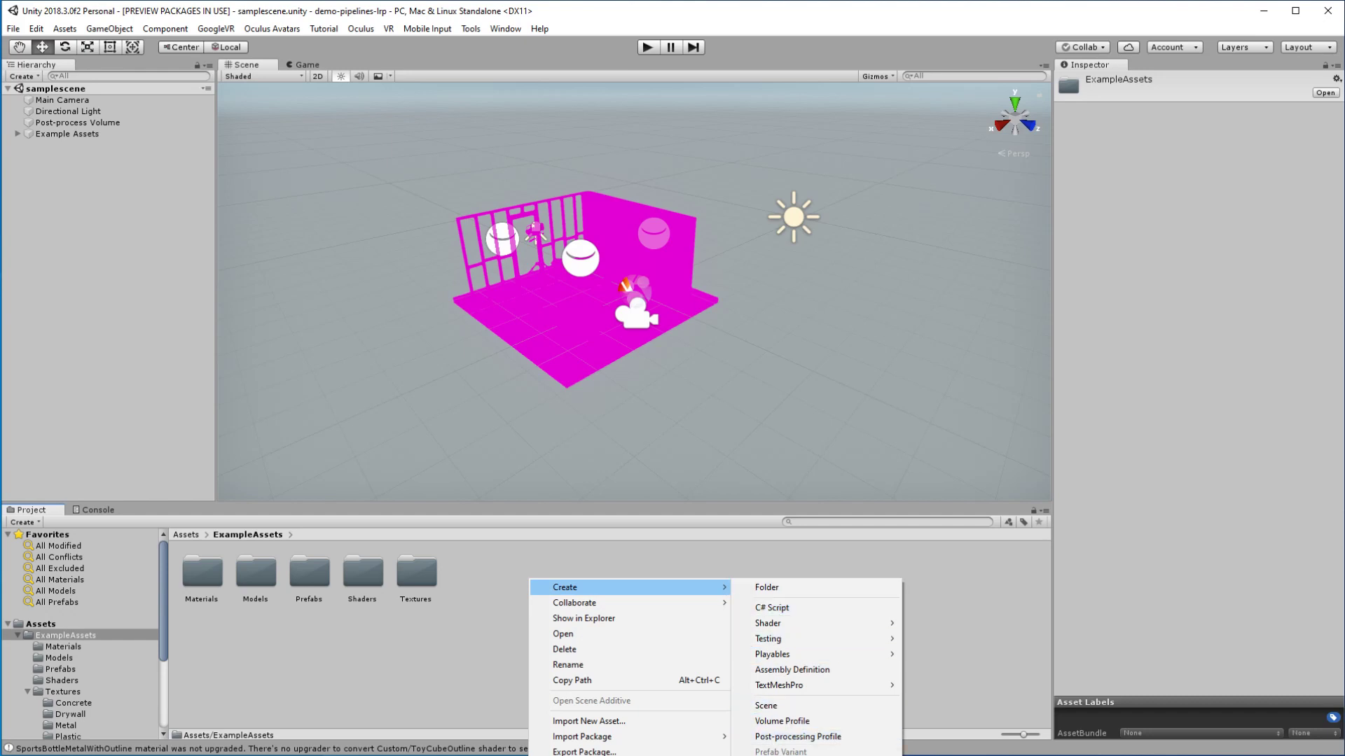
{"action": "left_click", "coordinate": [981, 753]}
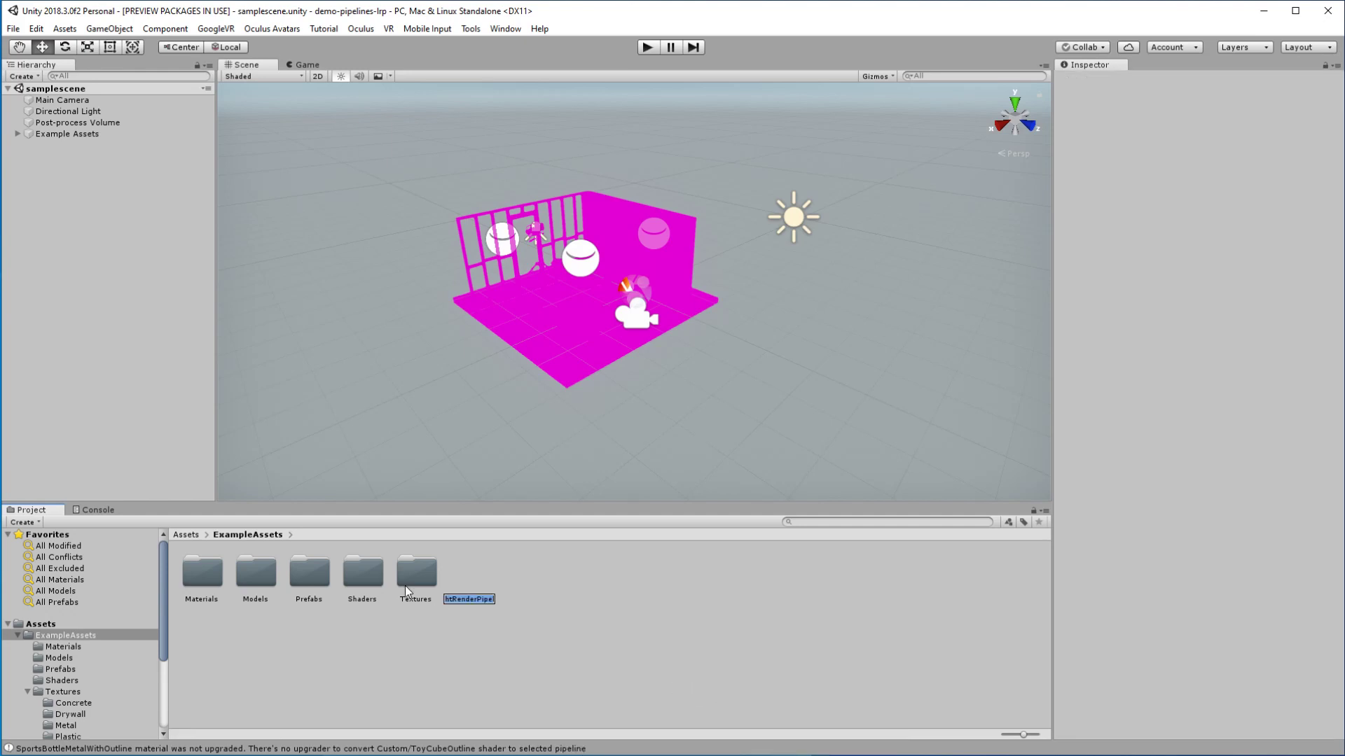
{"action": "left_click", "coordinate": [532, 576]}
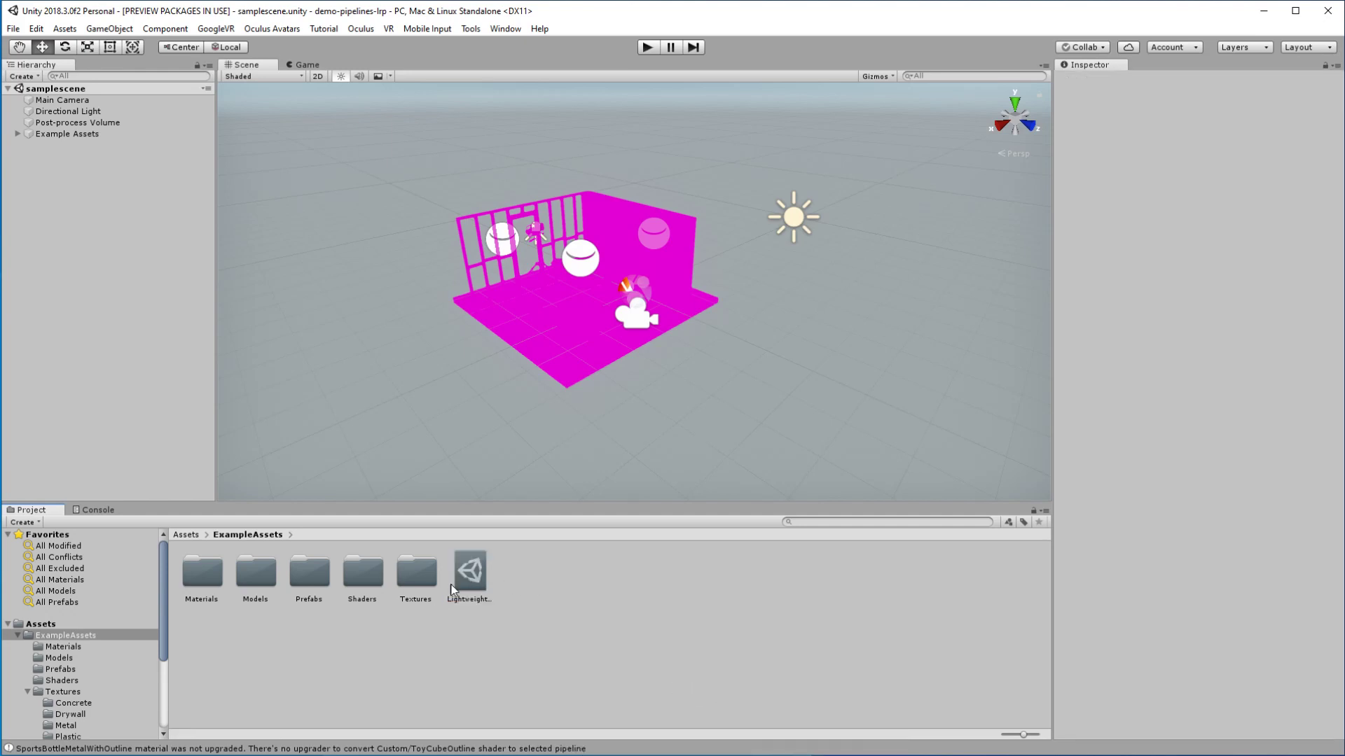
Examine the General, Quality and Lighting settings of the new pipeline asset, then deselect it
{"action": "left_click", "coordinate": [476, 580]}
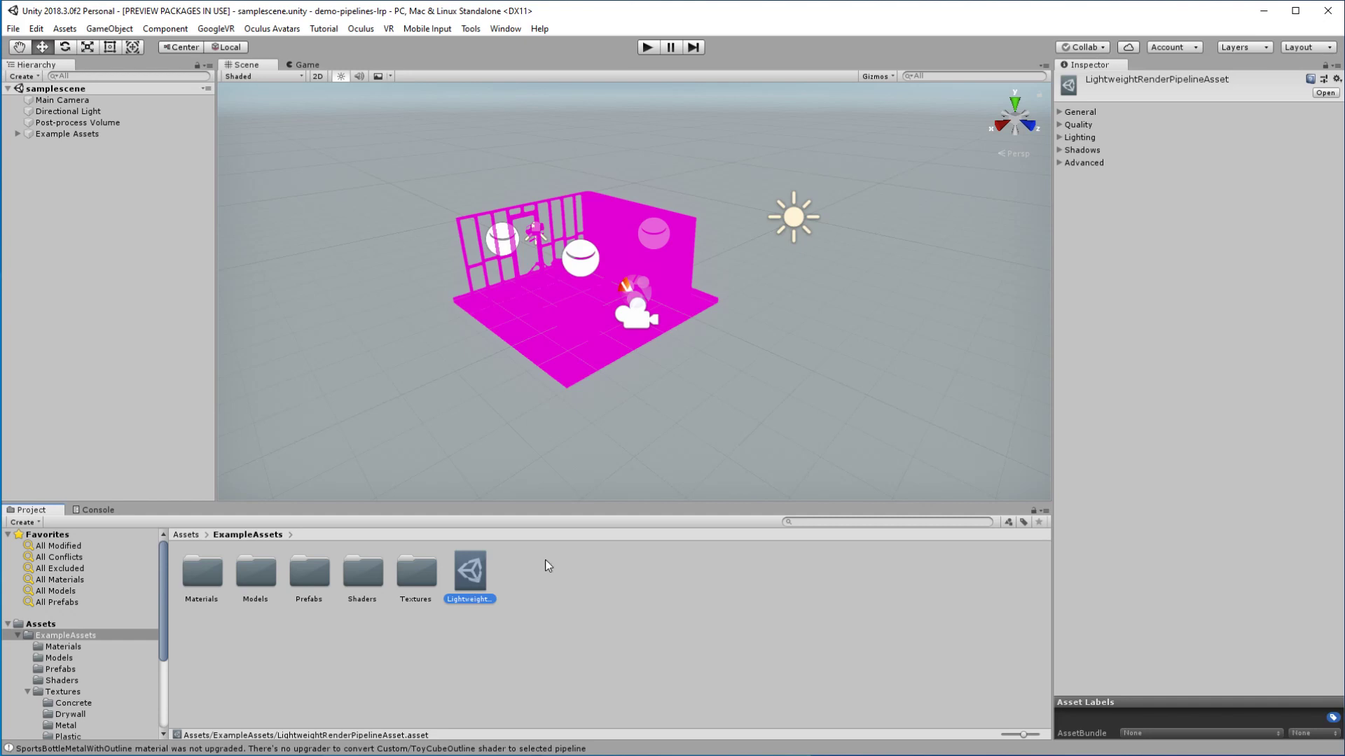
{"action": "left_click", "coordinate": [1059, 113]}
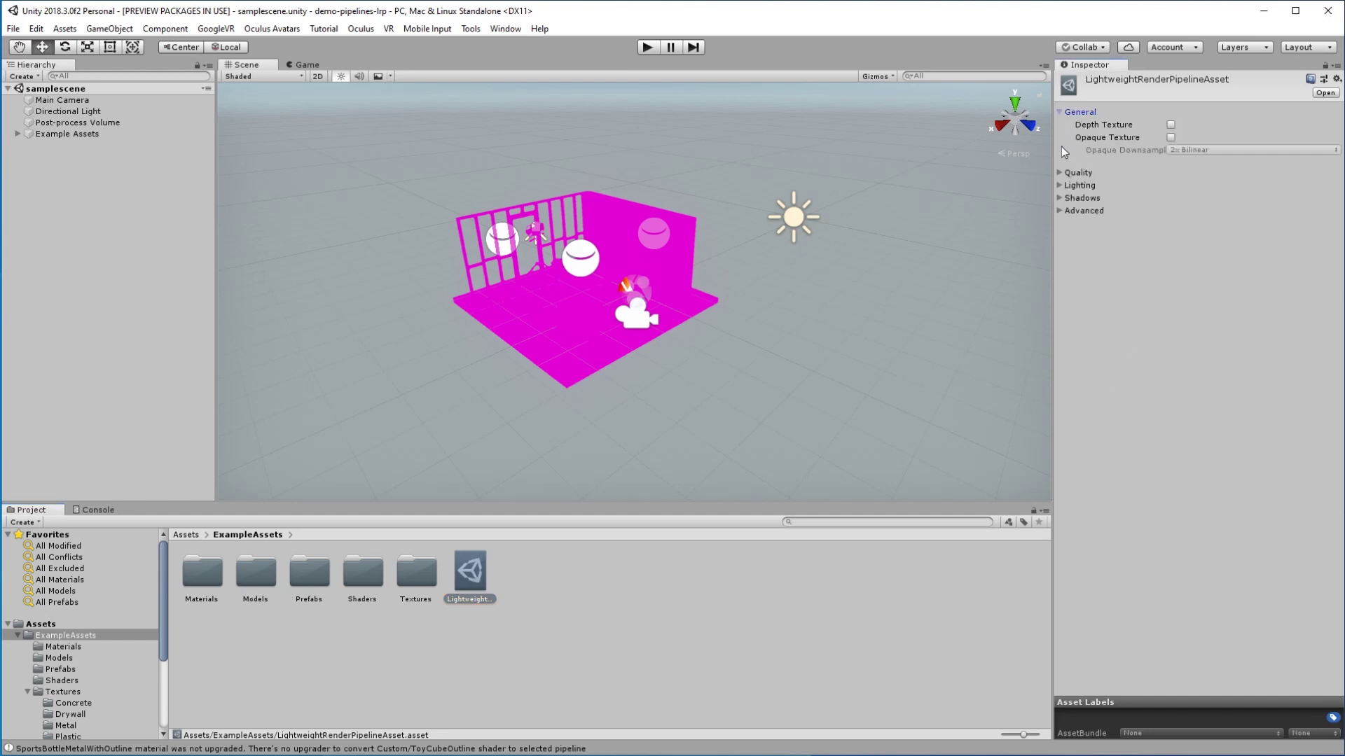
{"action": "left_click", "coordinate": [1060, 173]}
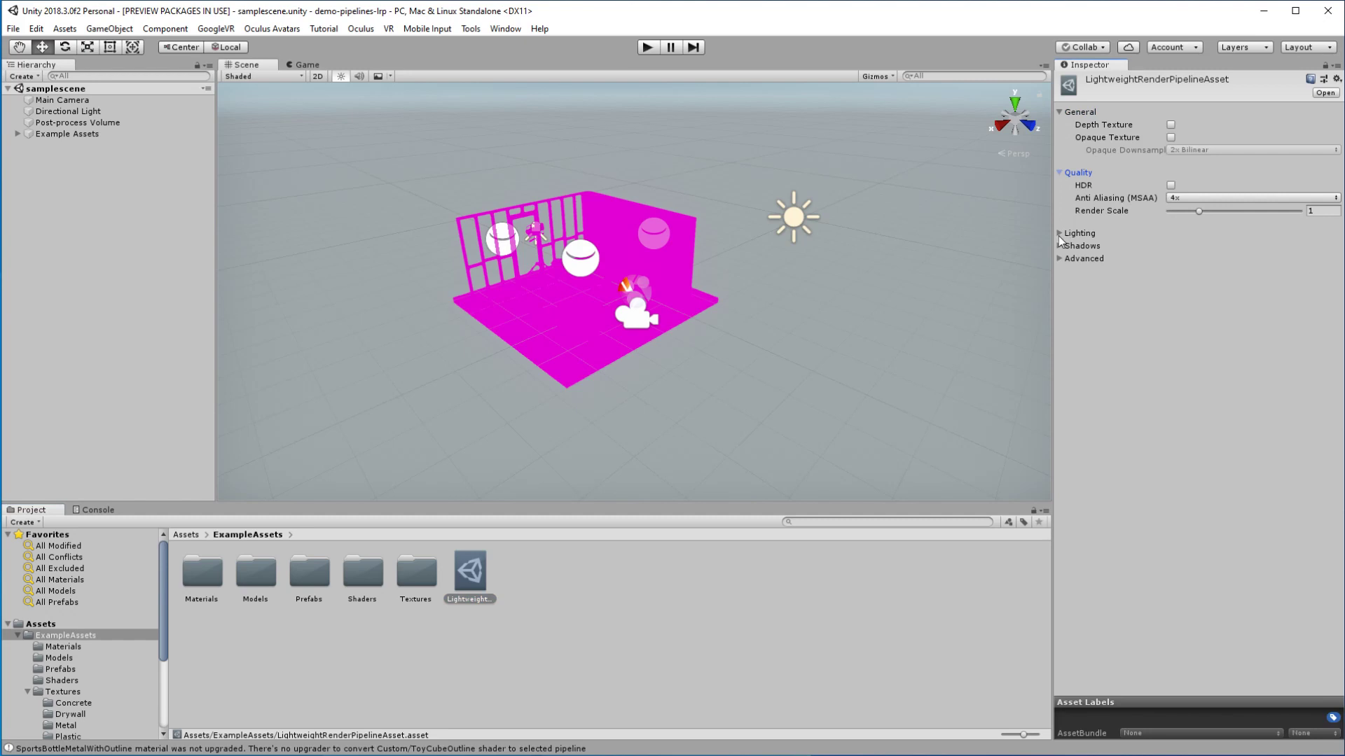
{"action": "left_click", "coordinate": [1059, 234]}
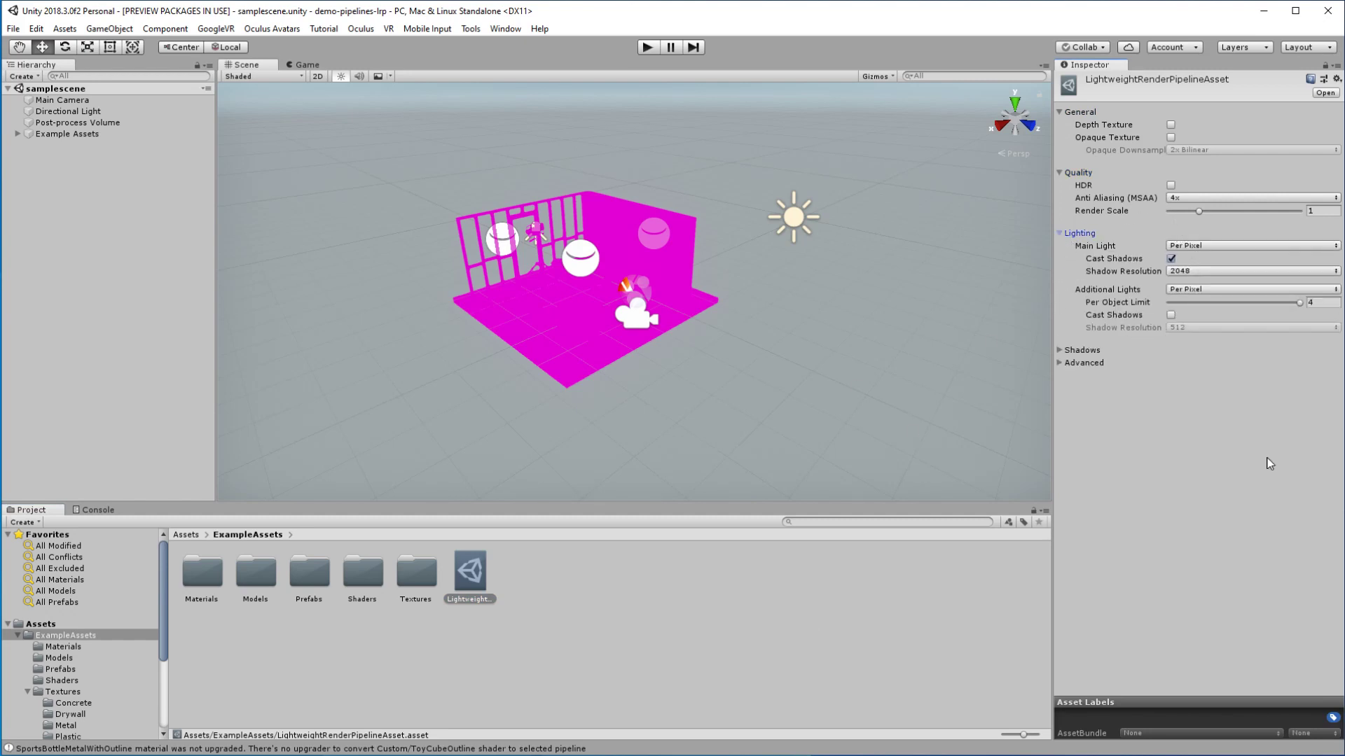
{"action": "left_click", "coordinate": [621, 654]}
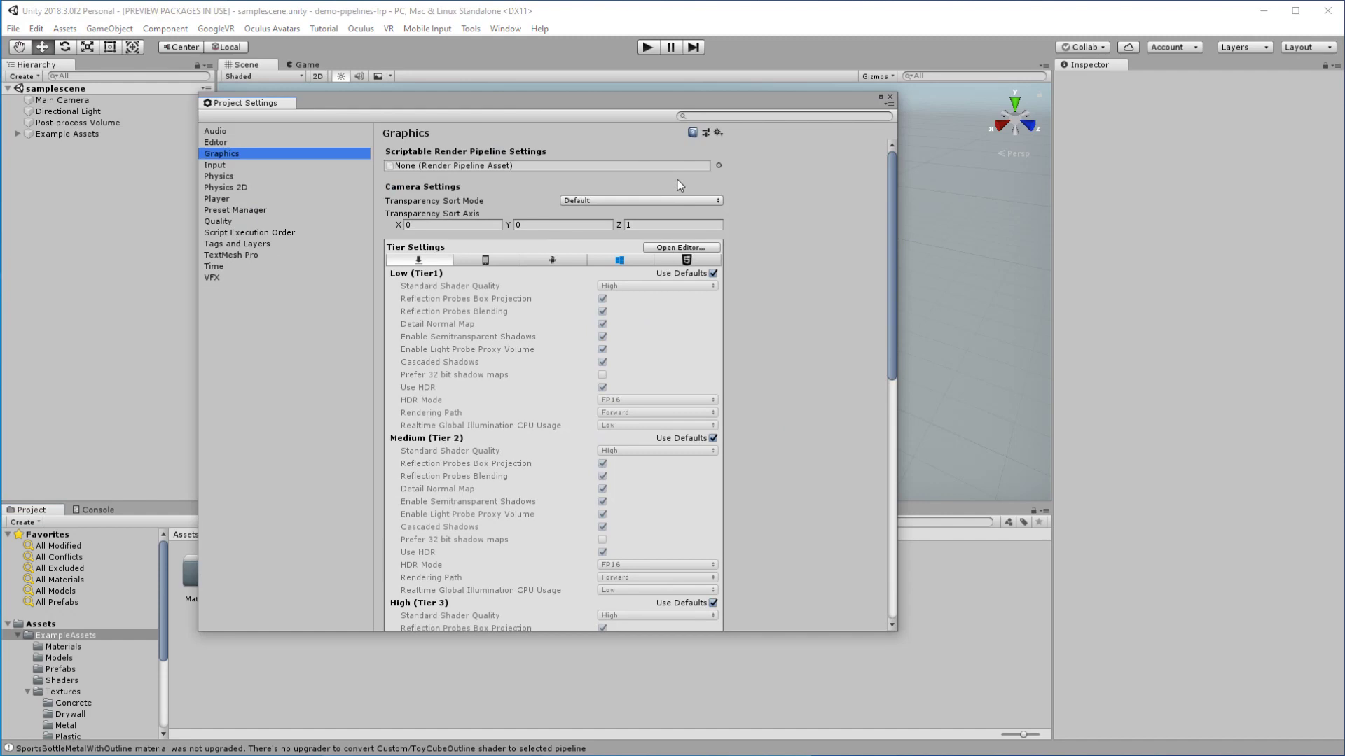
Assign LWRP-HighQuality as the Scriptable Render Pipeline asset in the Graphics settings and close the Project Settings
{"action": "left_click", "coordinate": [719, 166]}
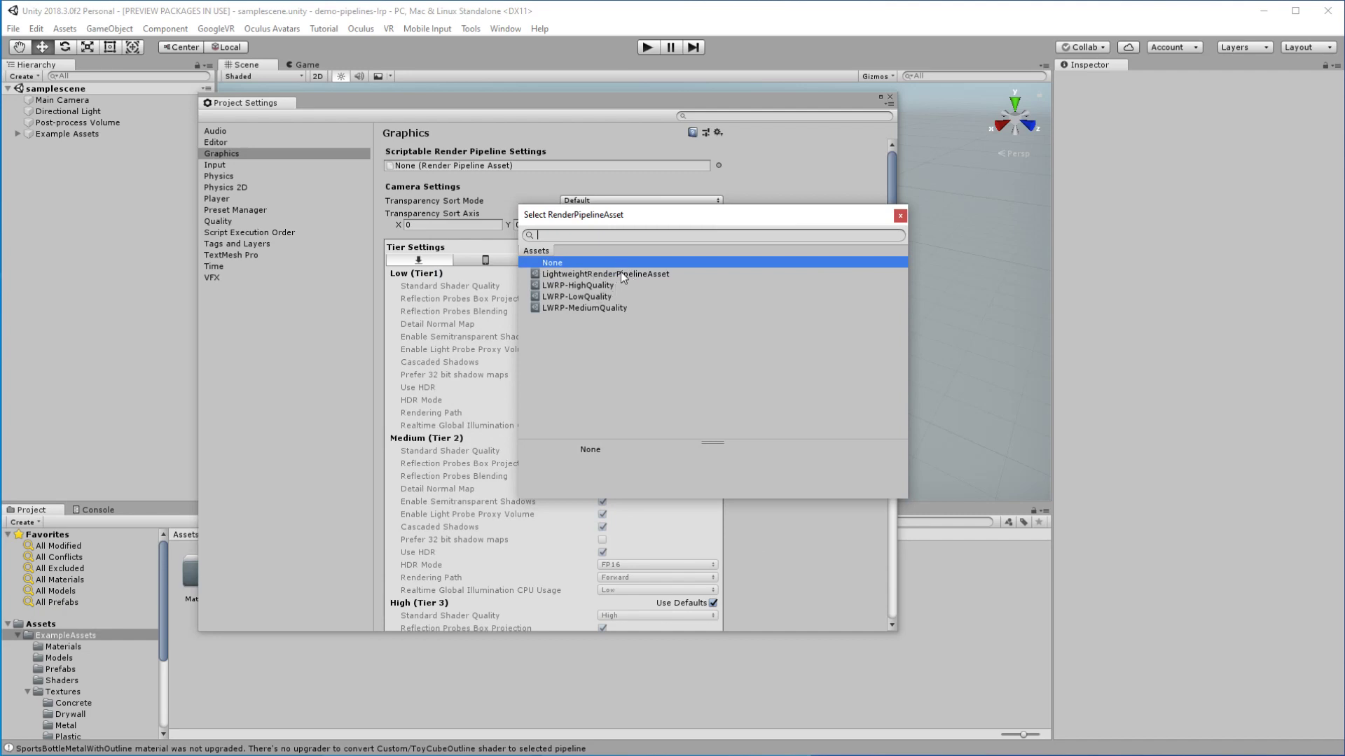
{"action": "left_click", "coordinate": [621, 273]}
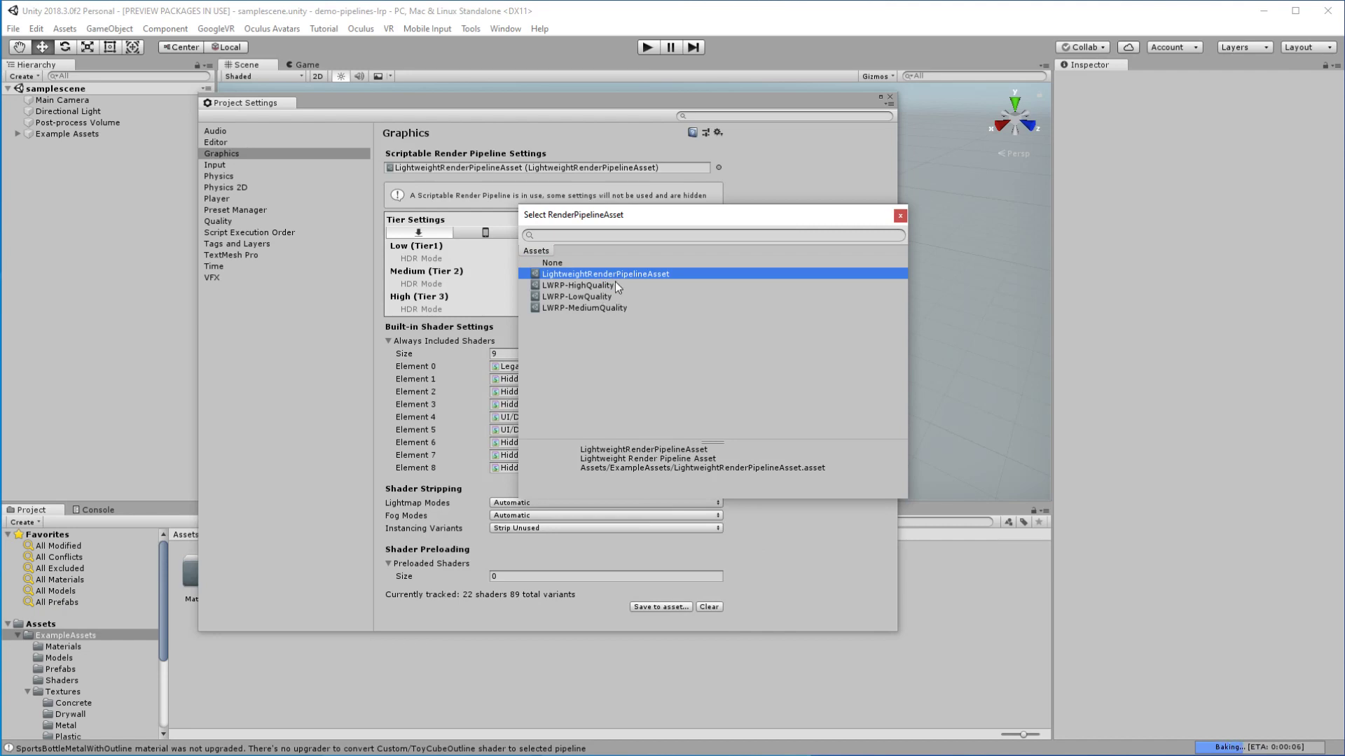
{"action": "left_click", "coordinate": [615, 286]}
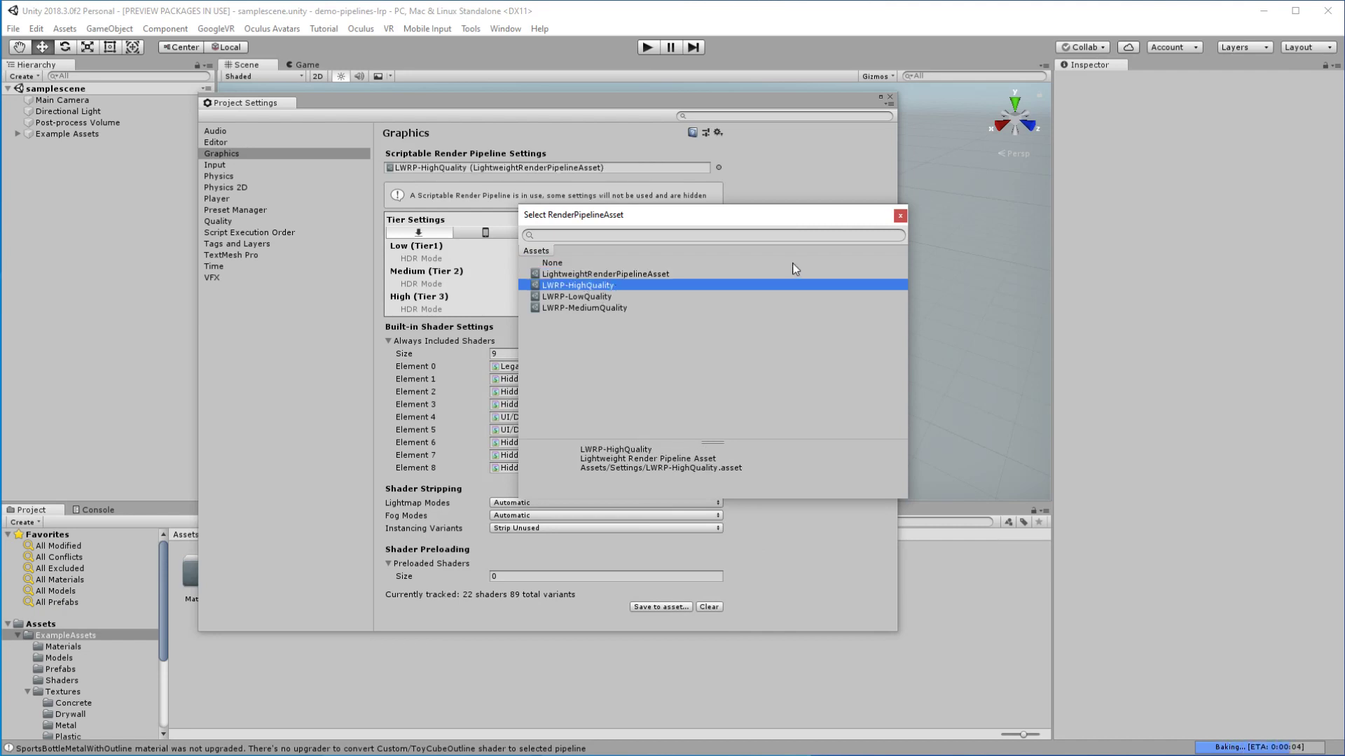
{"action": "left_click", "coordinate": [898, 215]}
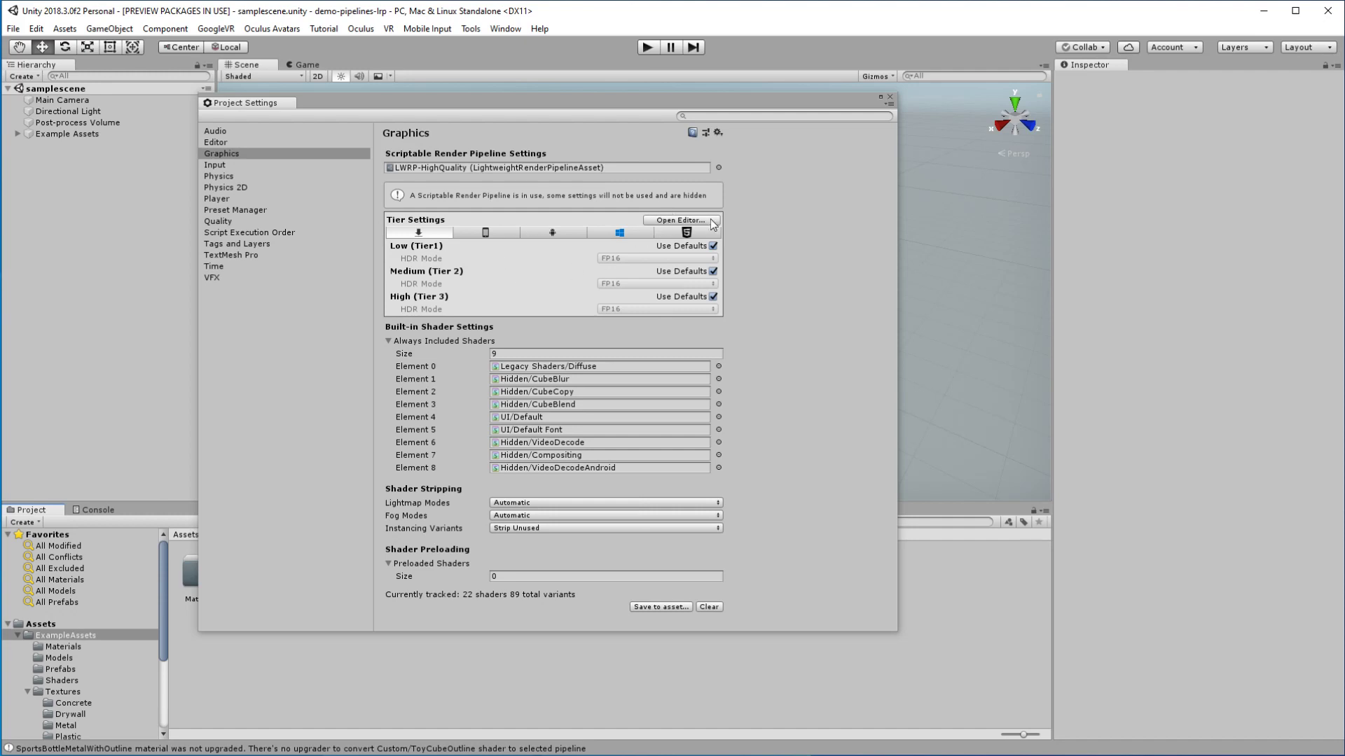
{"action": "left_click", "coordinate": [889, 98]}
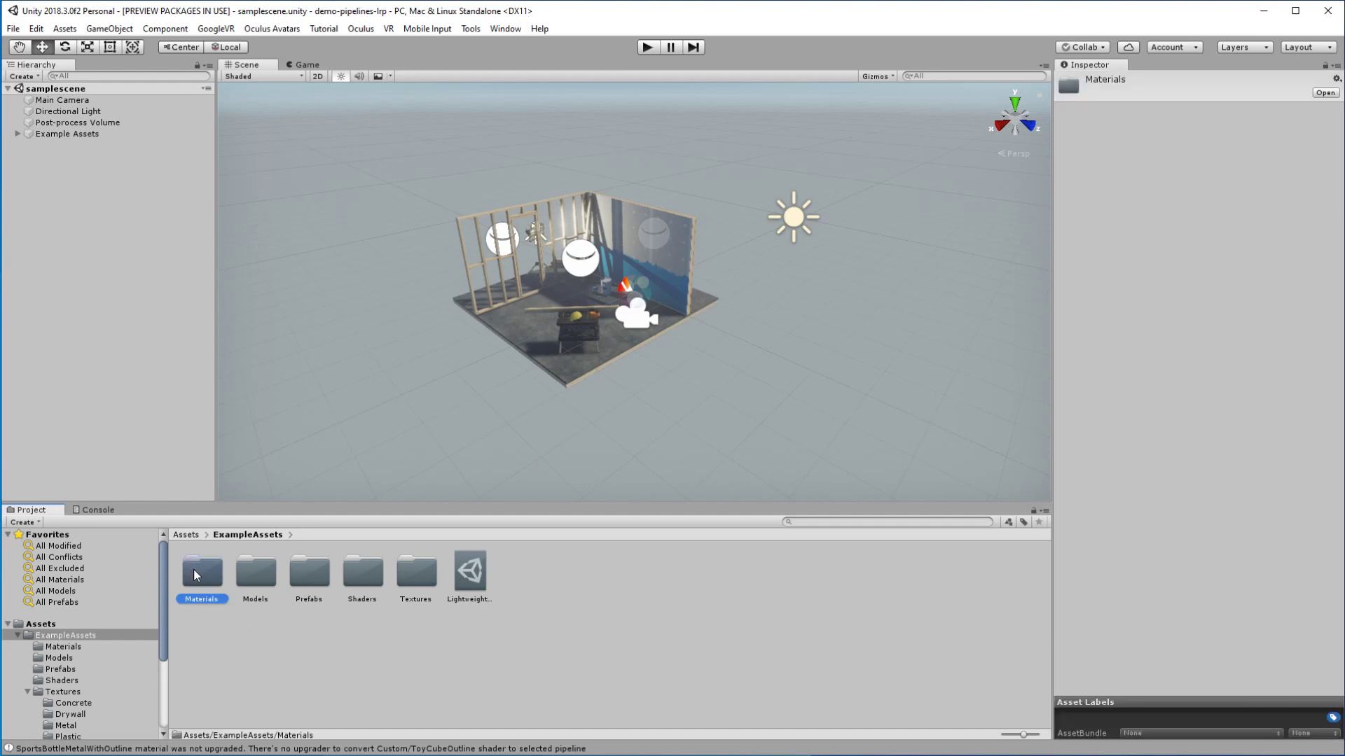
Open the Materials folder inside ExampleAssets and select the DryWall_Mat material
{"action": "double_click", "coordinate": [193, 570]}
{"action": "left_click", "coordinate": [305, 577]}
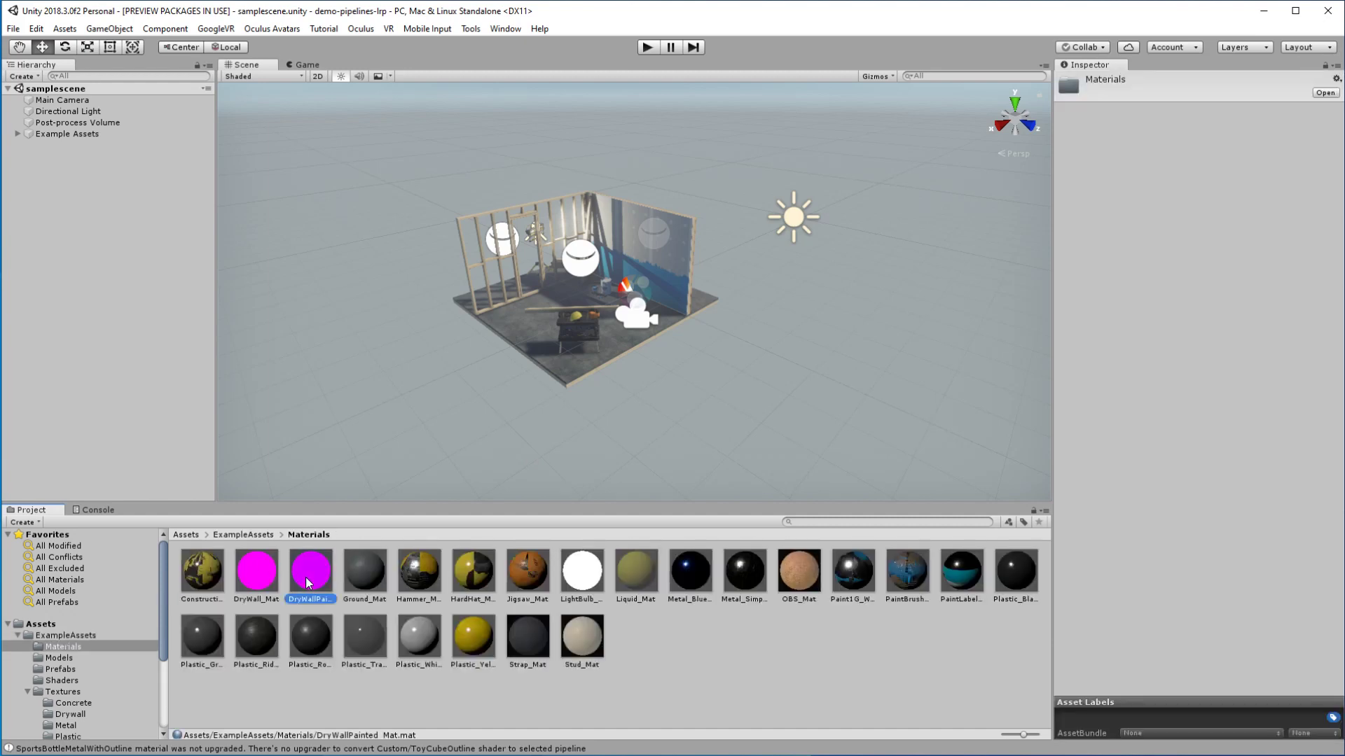
{"action": "left_click", "coordinate": [248, 578]}
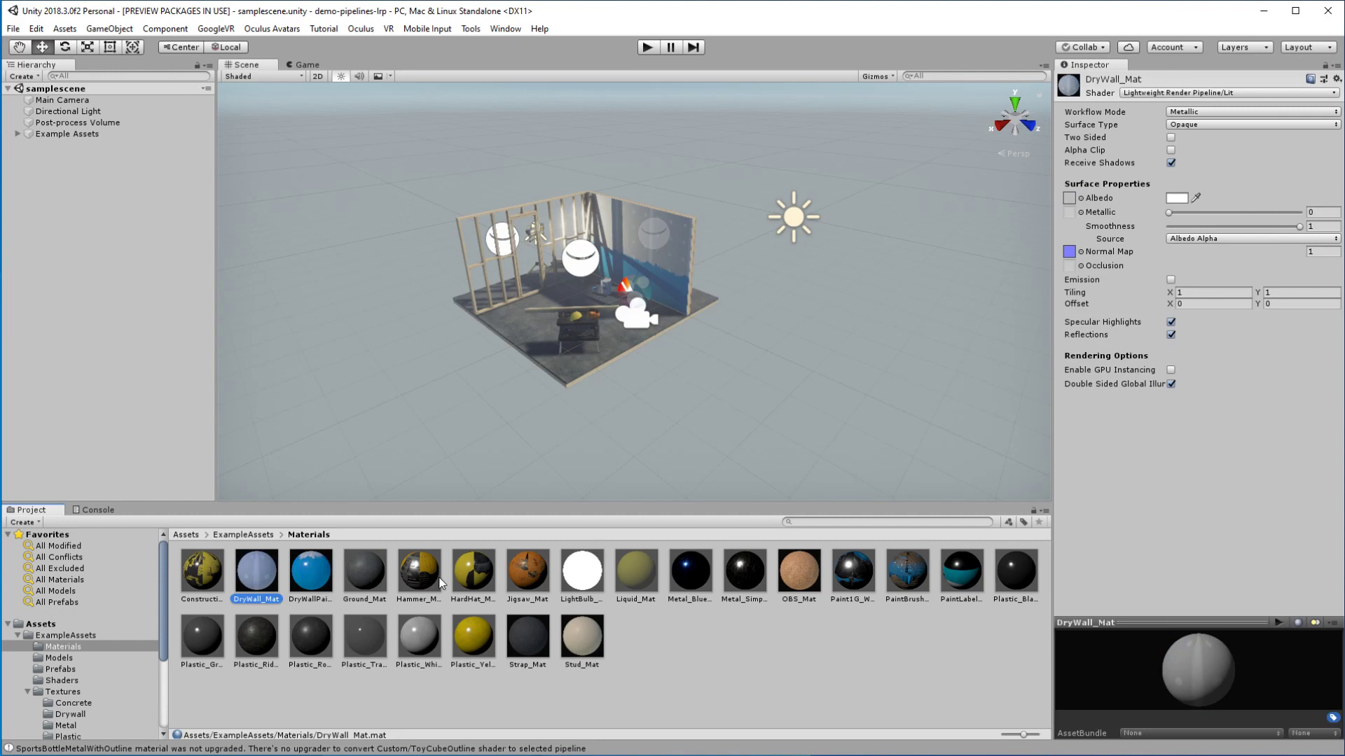
Examine the shaders available for DryWall_Mat, especially the Lightweight Render Pipeline group and its Particles variants, without changing the shader
{"action": "left_click", "coordinate": [1234, 87]}
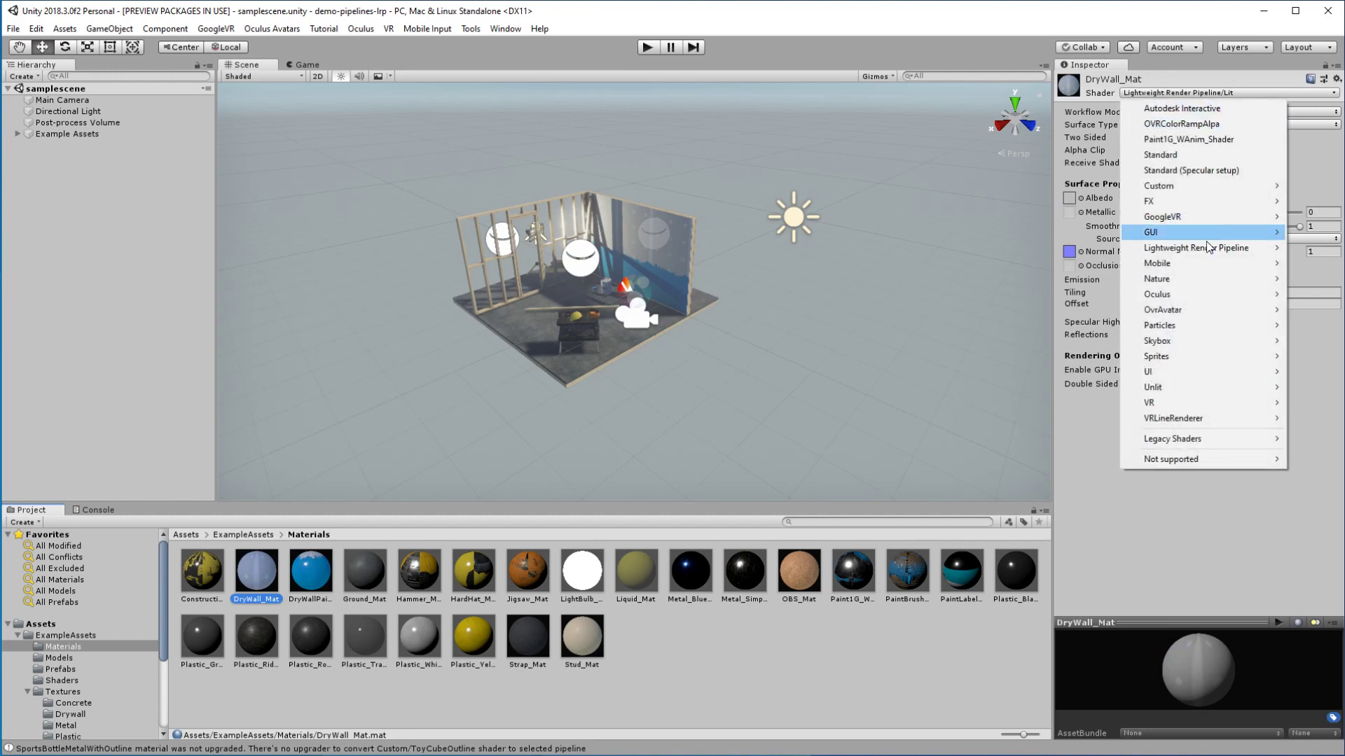
{"action": "mouse_move", "coordinate": [1186, 294]}
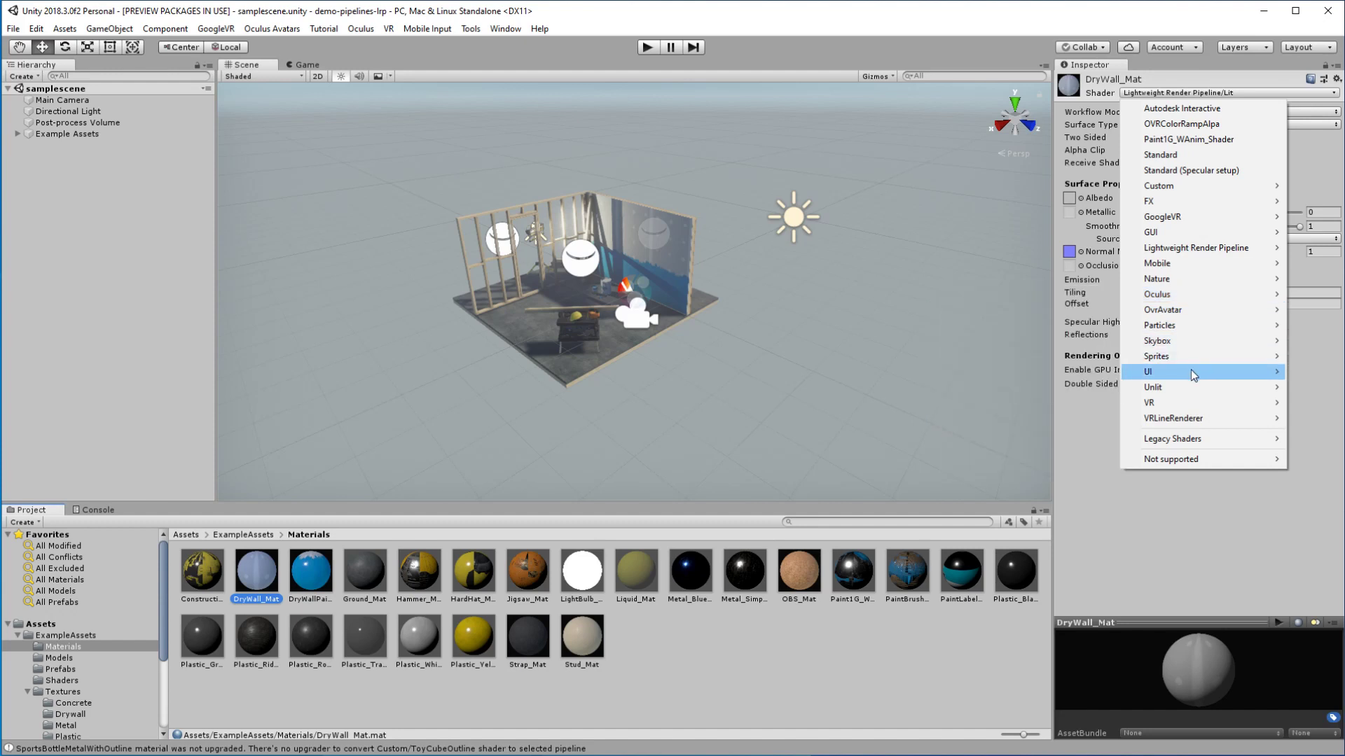
{"action": "mouse_move", "coordinate": [1191, 377]}
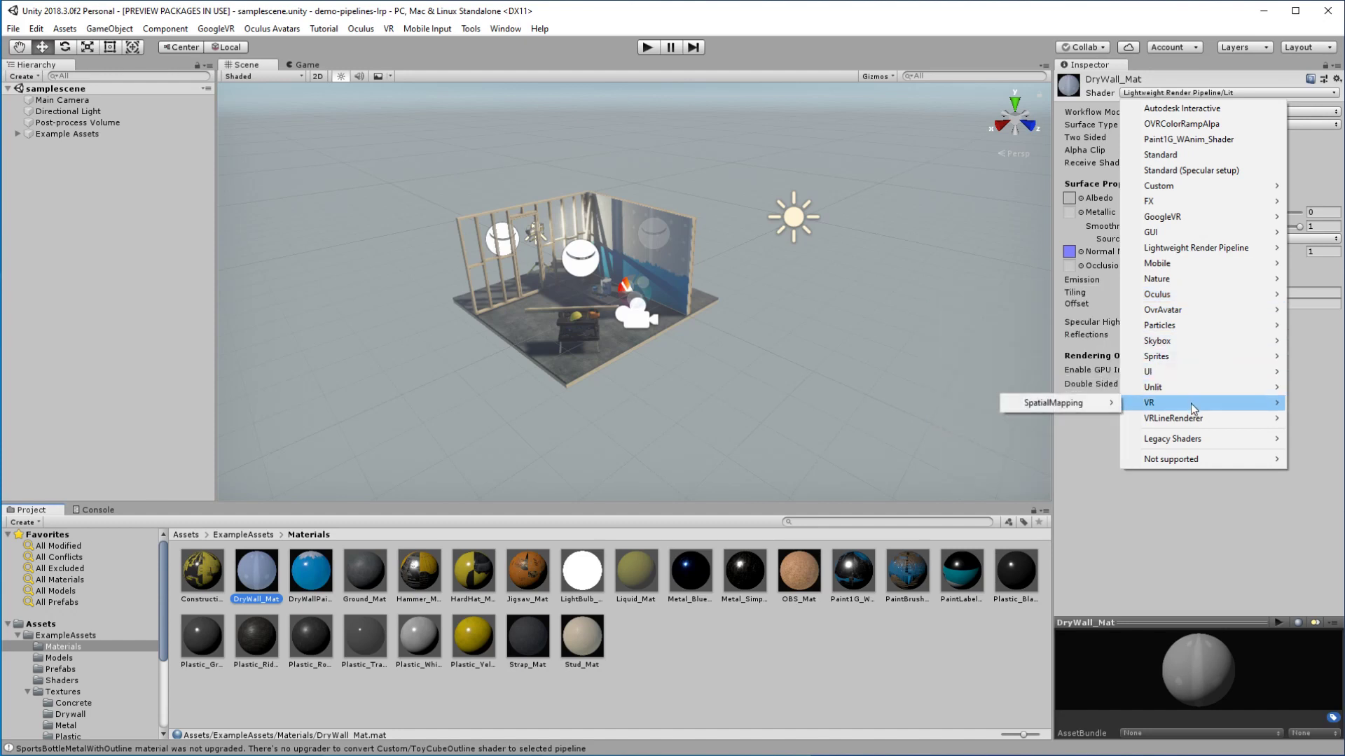
{"action": "mouse_move", "coordinate": [1184, 418]}
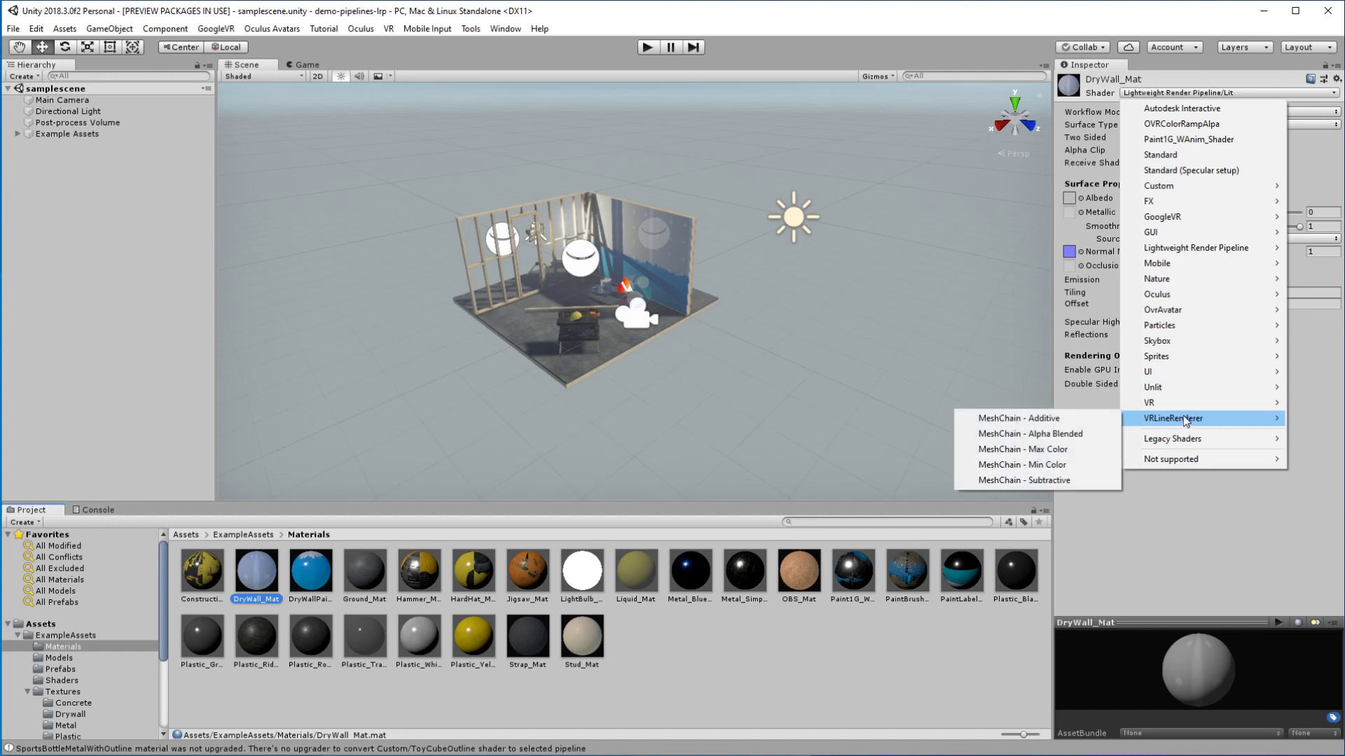
{"action": "mouse_move", "coordinate": [1214, 255]}
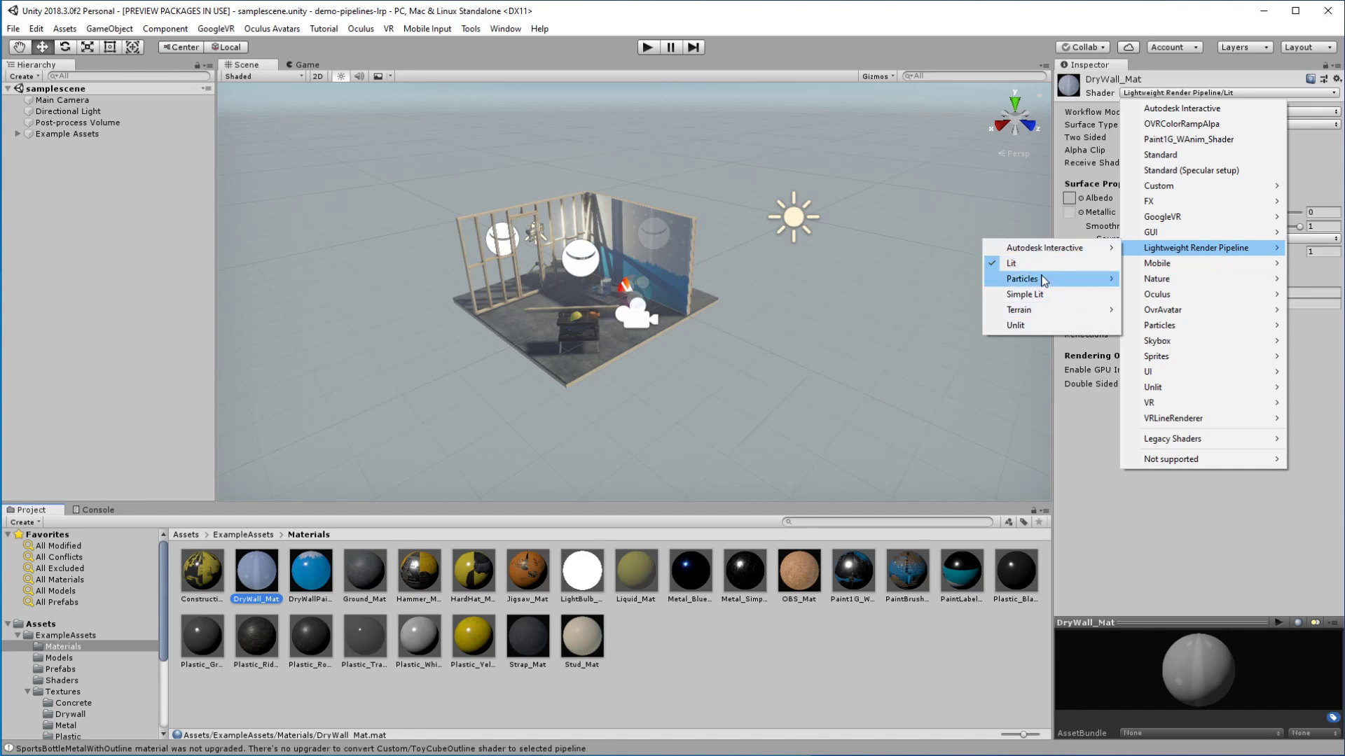
{"action": "mouse_move", "coordinate": [1044, 280]}
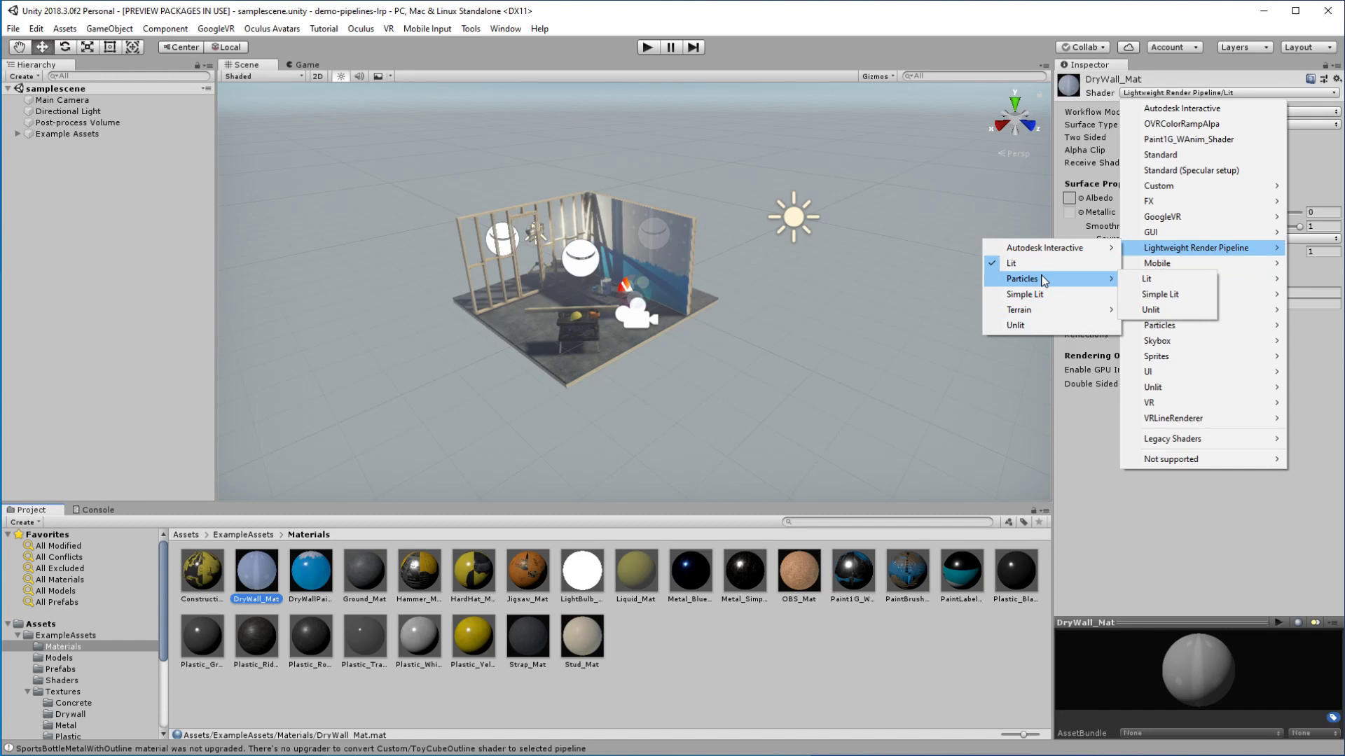
{"action": "mouse_move", "coordinate": [1075, 314]}
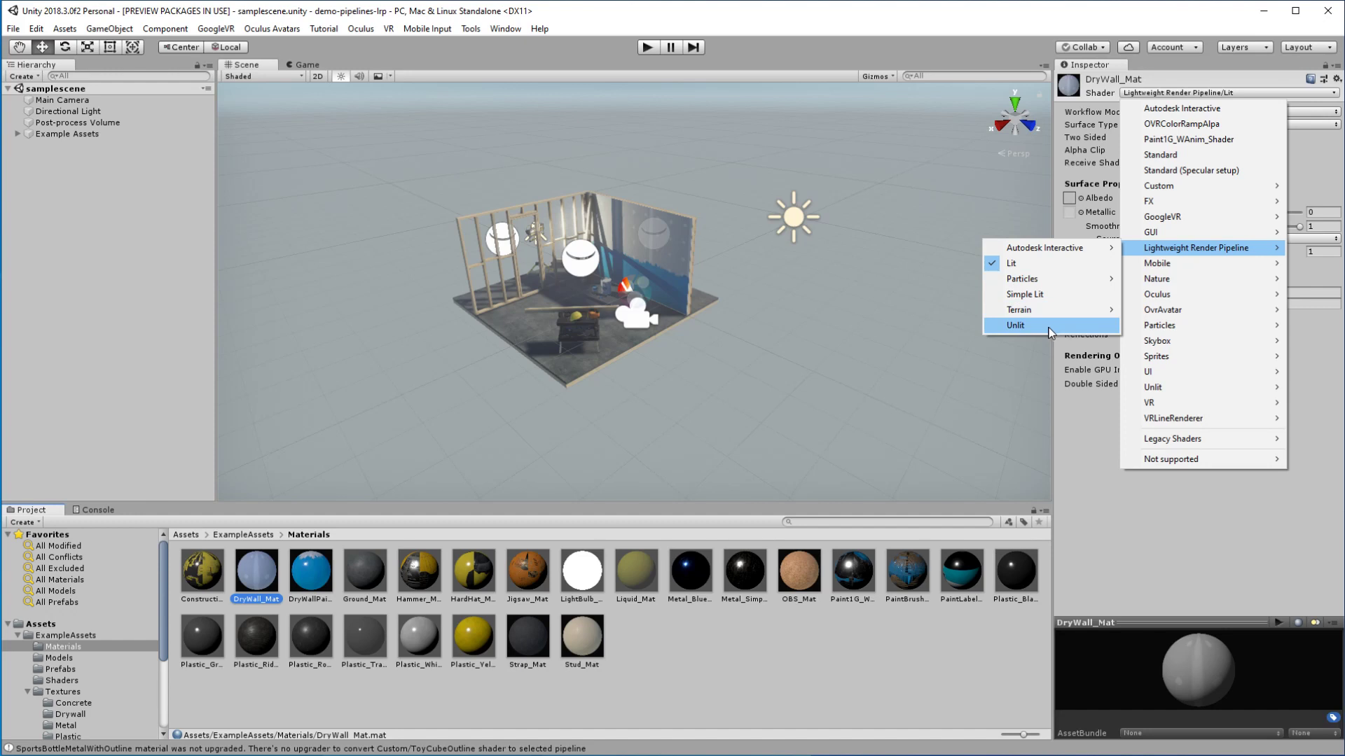
{"action": "left_click", "coordinate": [1087, 430]}
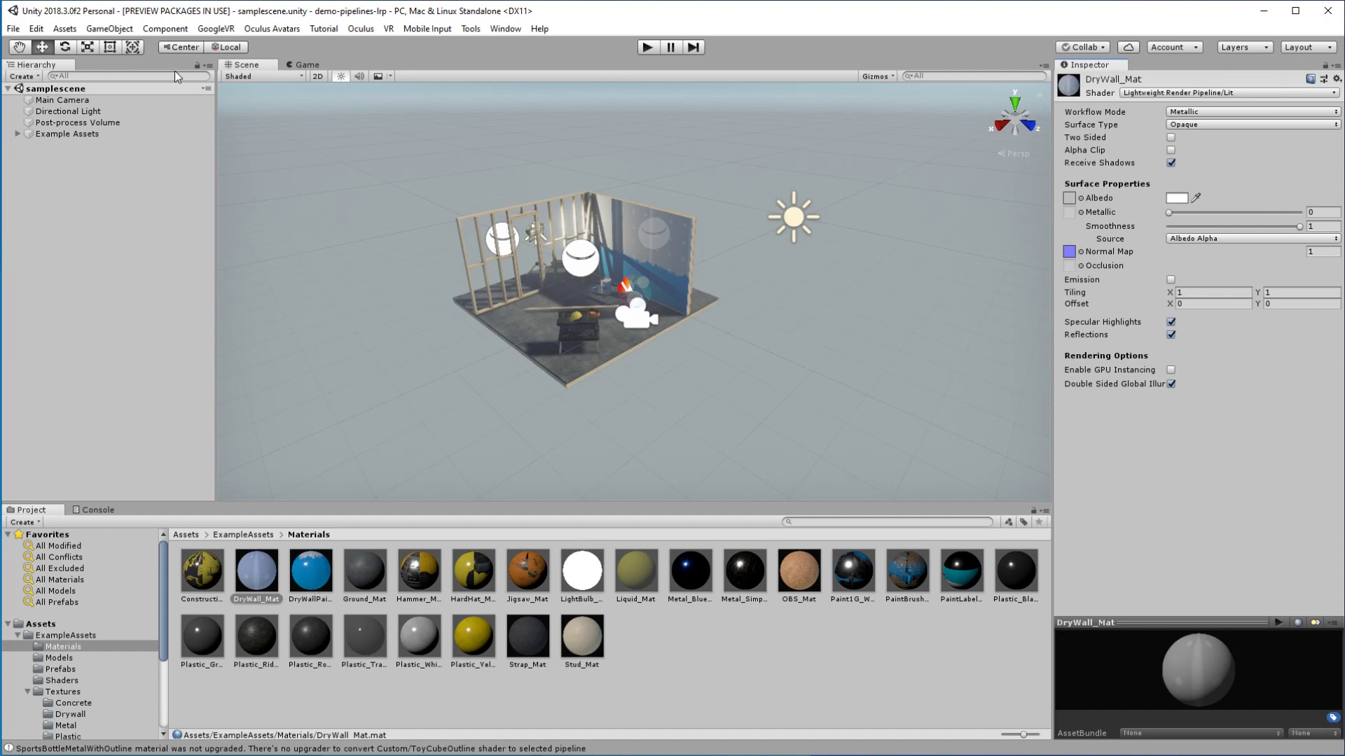
Run the upgrade of the selected DryWall_Mat material to LightweightRP materials and accept the overwrite
{"action": "left_click", "coordinate": [36, 29]}
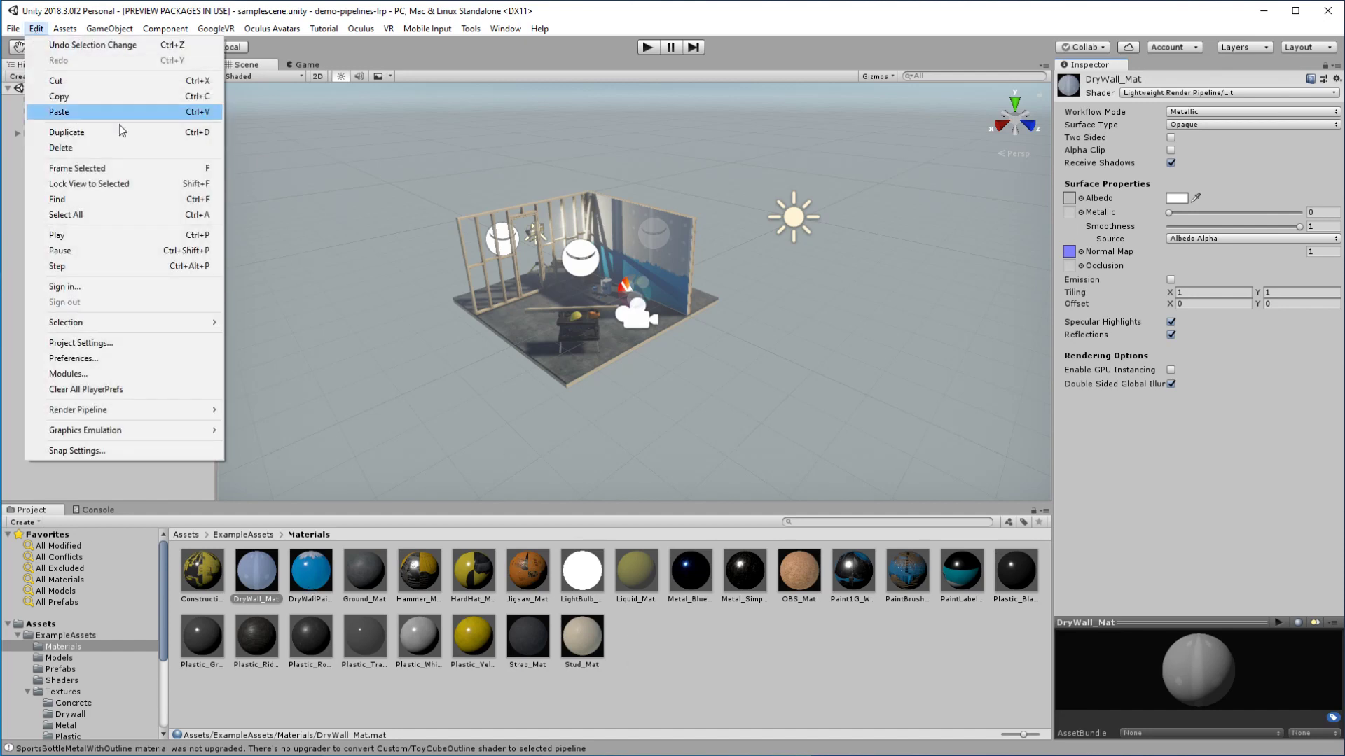
{"action": "mouse_move", "coordinate": [174, 409]}
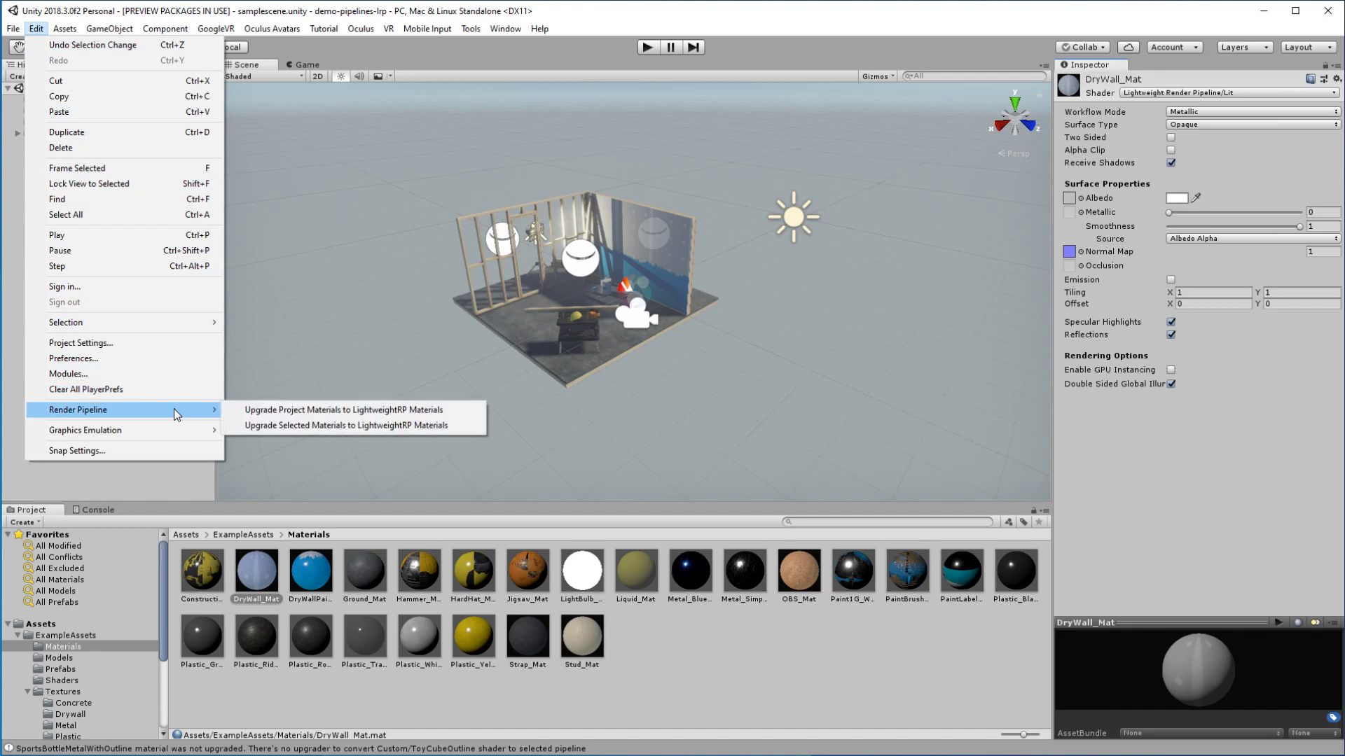
{"action": "left_click", "coordinate": [386, 423]}
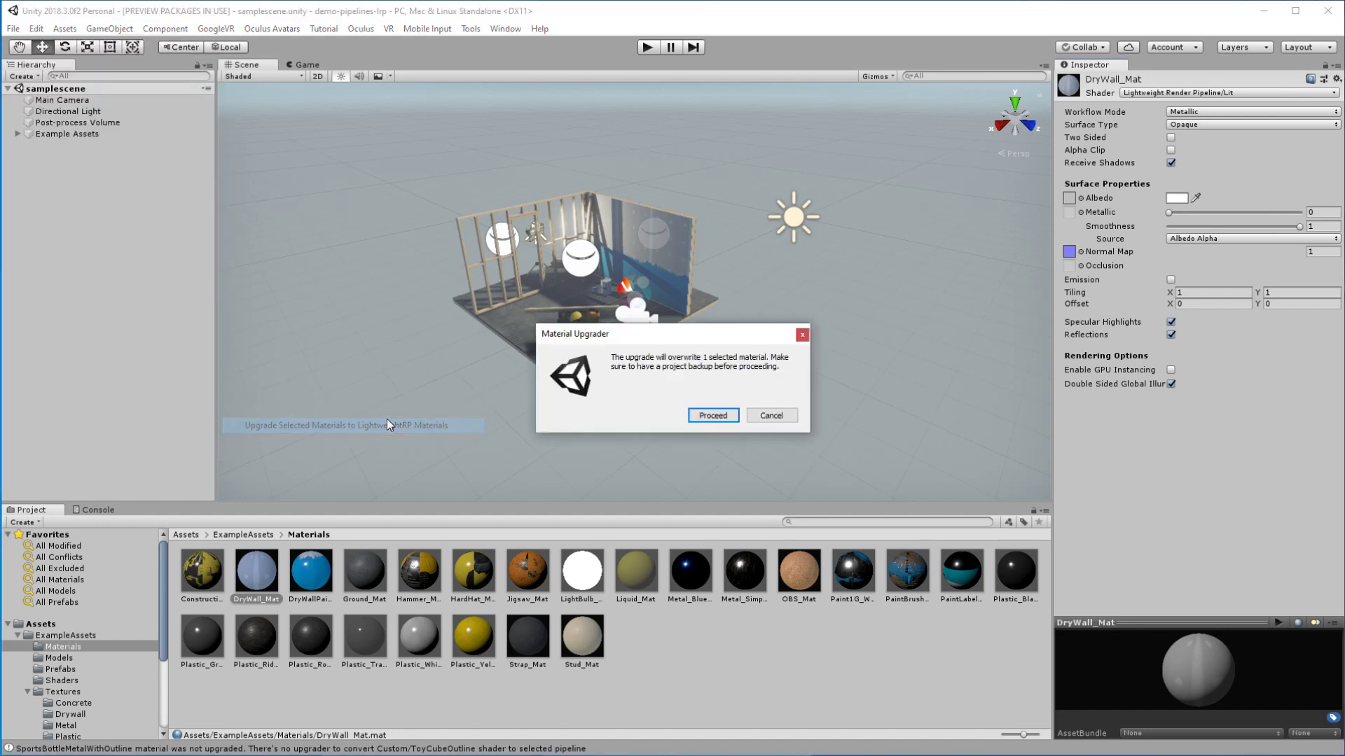
{"action": "left_click", "coordinate": [713, 416]}
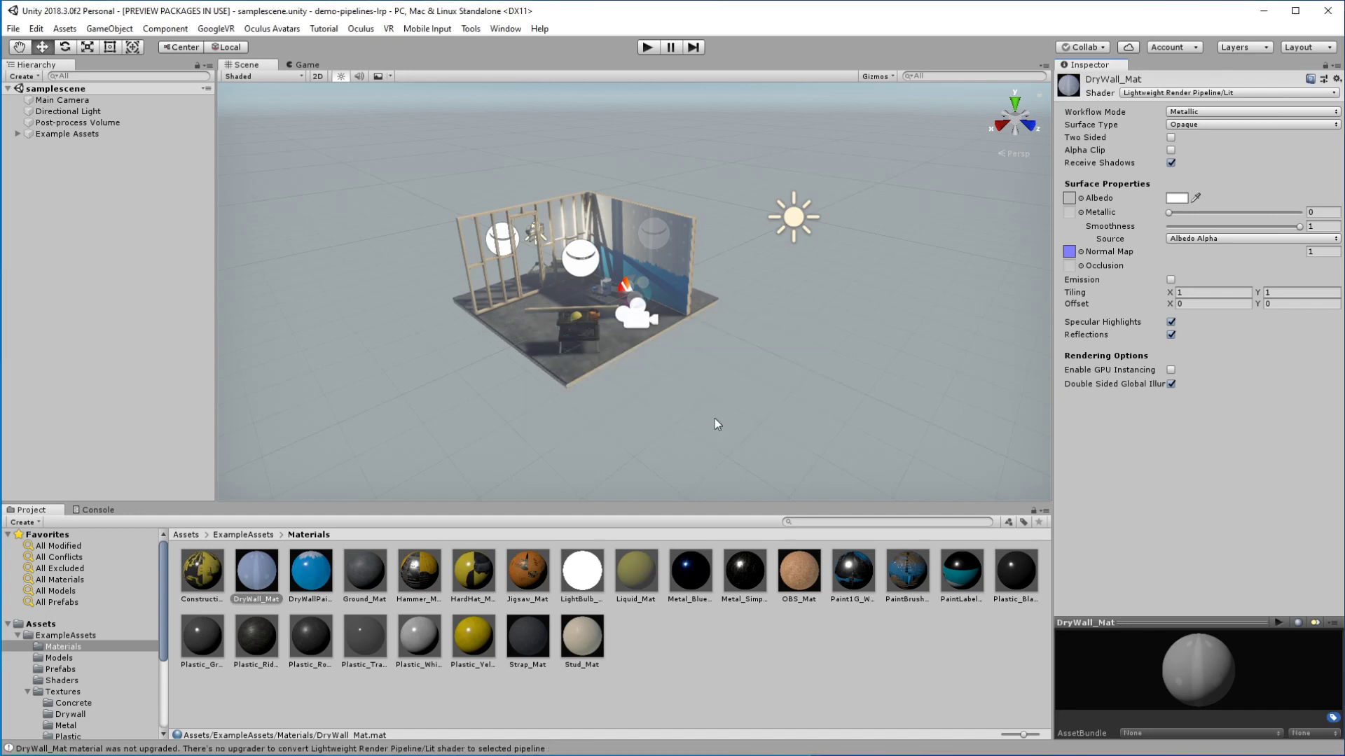